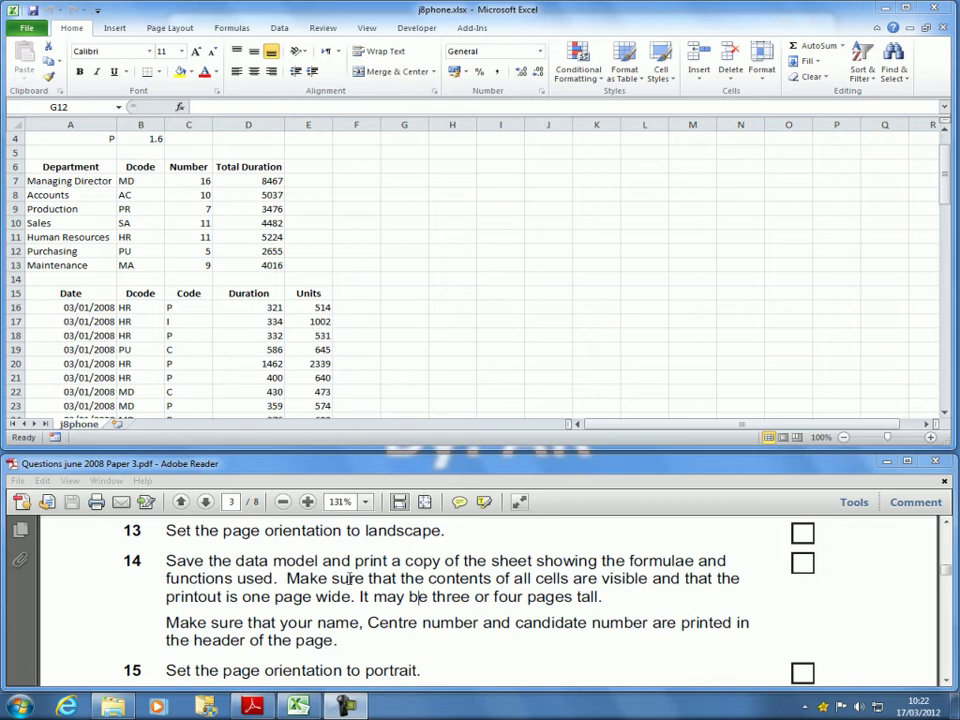
Read the question paper tasks and switch the j8phone sheet's page orientation to Landscape.
{"action": "left_click", "coordinate": [349, 578]}
{"action": "scroll", "coordinate": [385, 584], "scroll_direction": "up", "scroll_amount": 2}
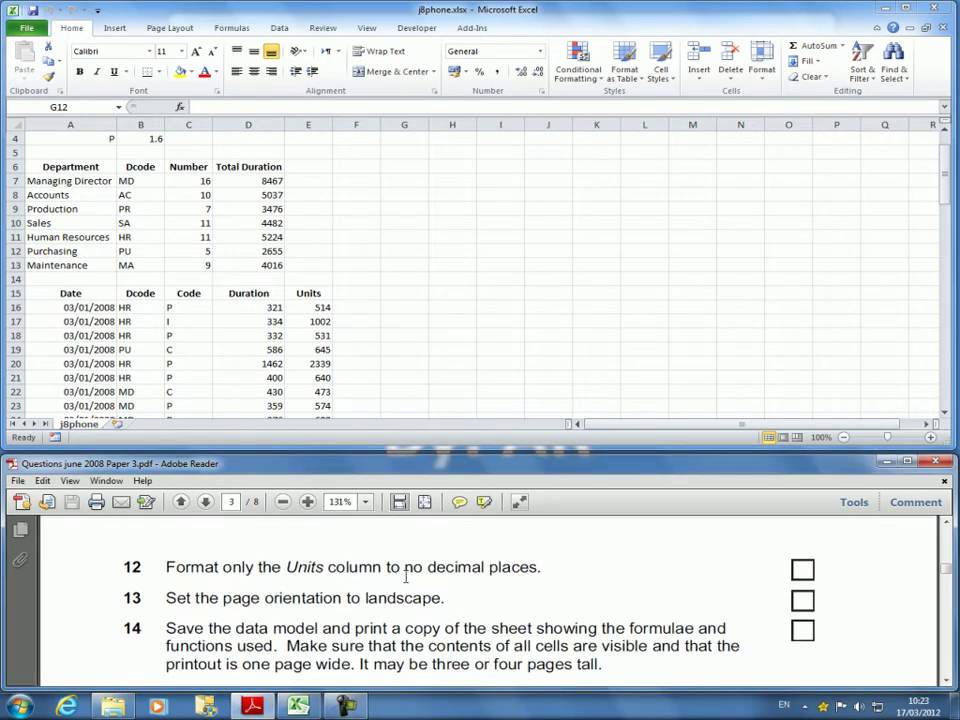
{"action": "scroll", "coordinate": [403, 578], "scroll_direction": "down", "scroll_amount": 1}
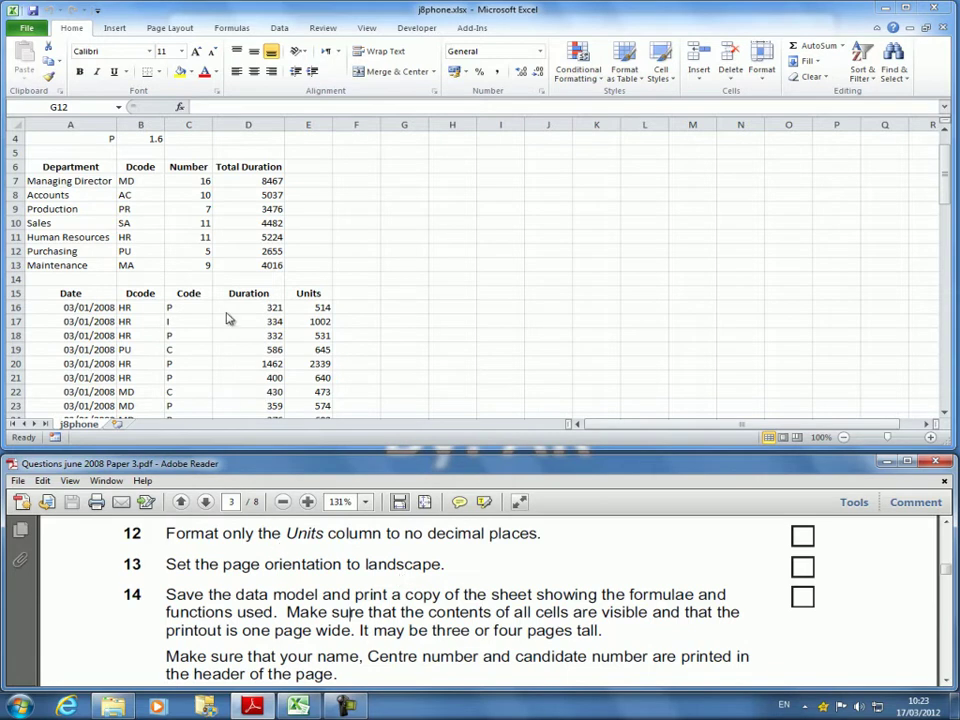
{"action": "left_click", "coordinate": [170, 29]}
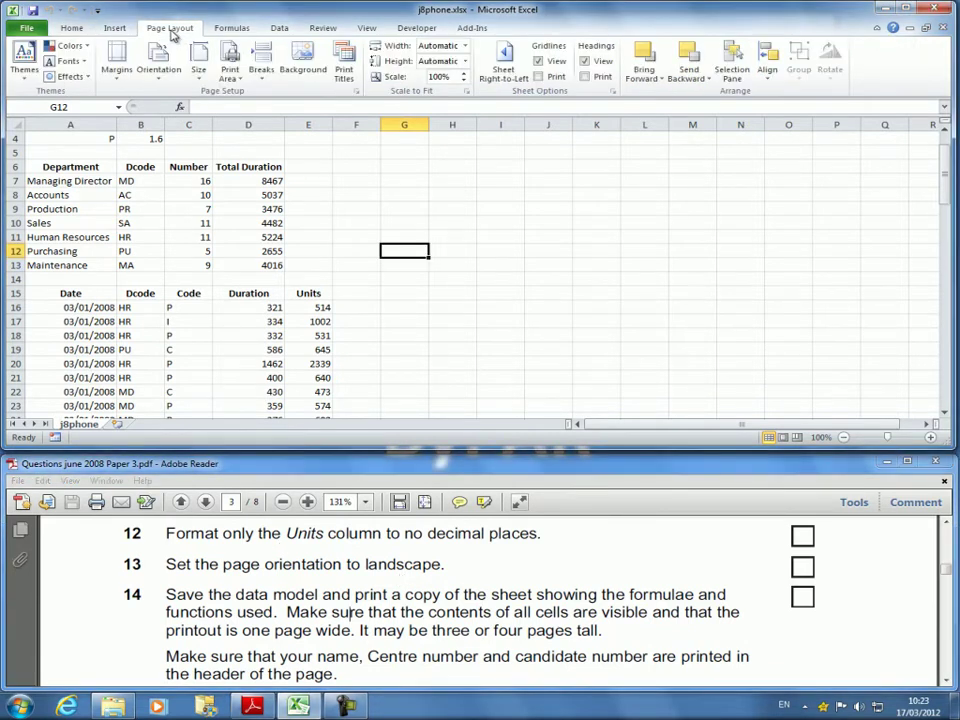
{"action": "left_click", "coordinate": [158, 60]}
{"action": "left_click", "coordinate": [134, 104]}
{"action": "left_click_drag", "start_coordinate": [306, 594], "coordinate": [316, 594]}
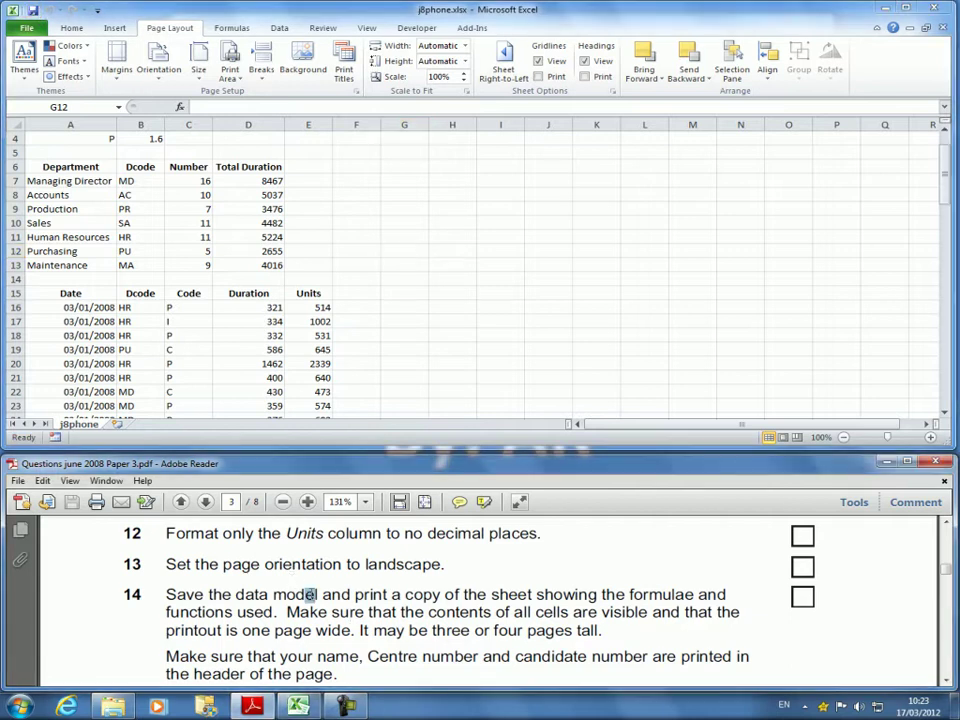
{"action": "scroll", "coordinate": [387, 674], "scroll_direction": "down", "scroll_amount": 1}
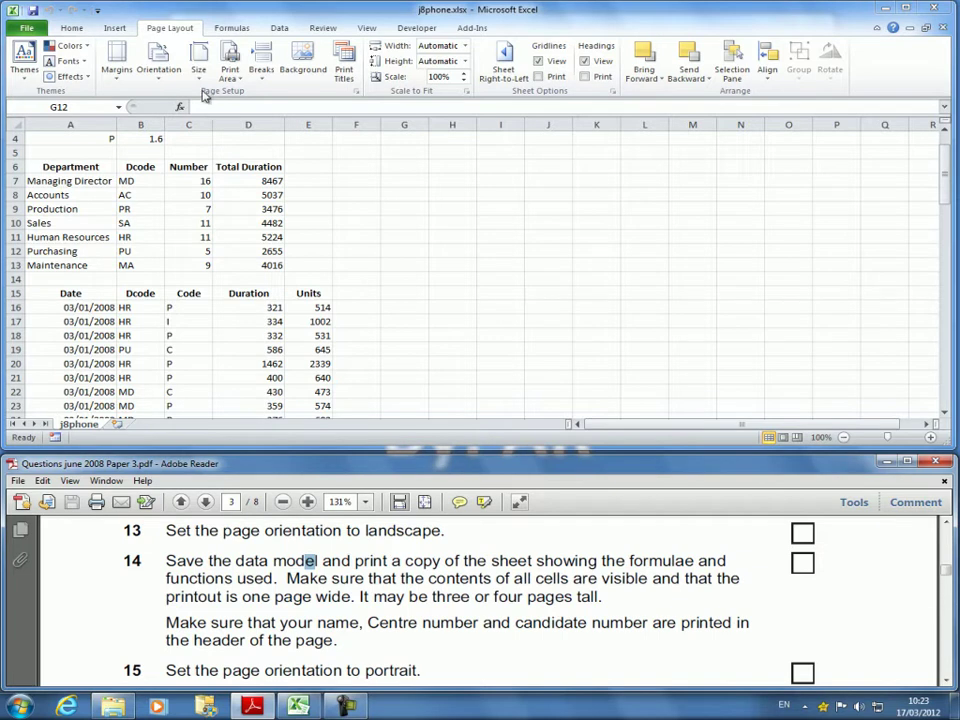
In Page Layout view, enter the candidate's name, centre number and candidate number in the left header.
{"action": "left_click", "coordinate": [367, 29]}
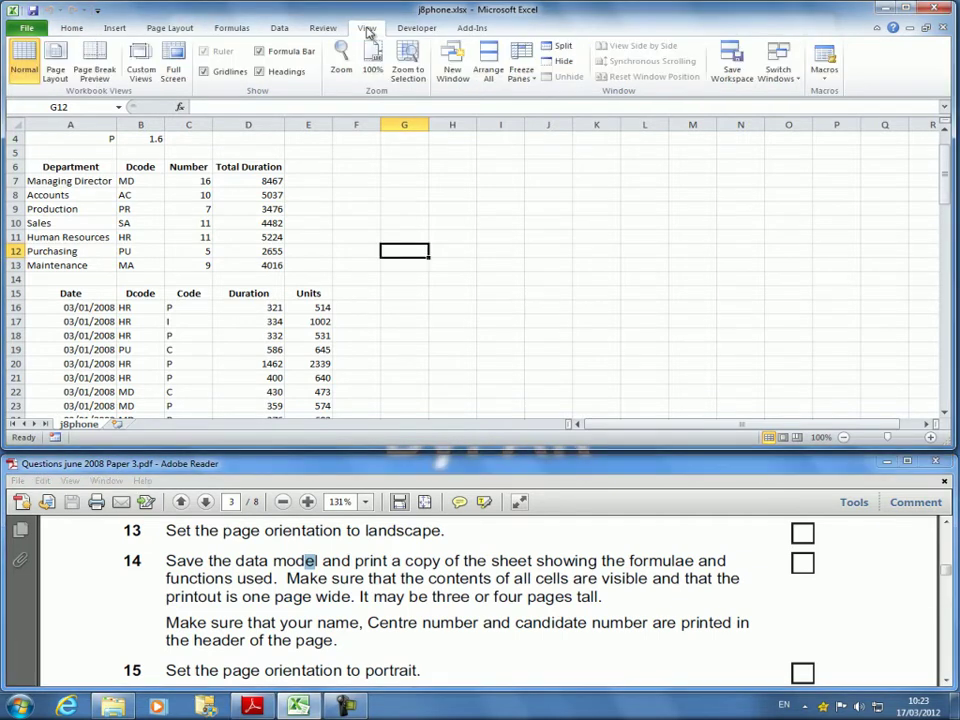
{"action": "left_click", "coordinate": [57, 61]}
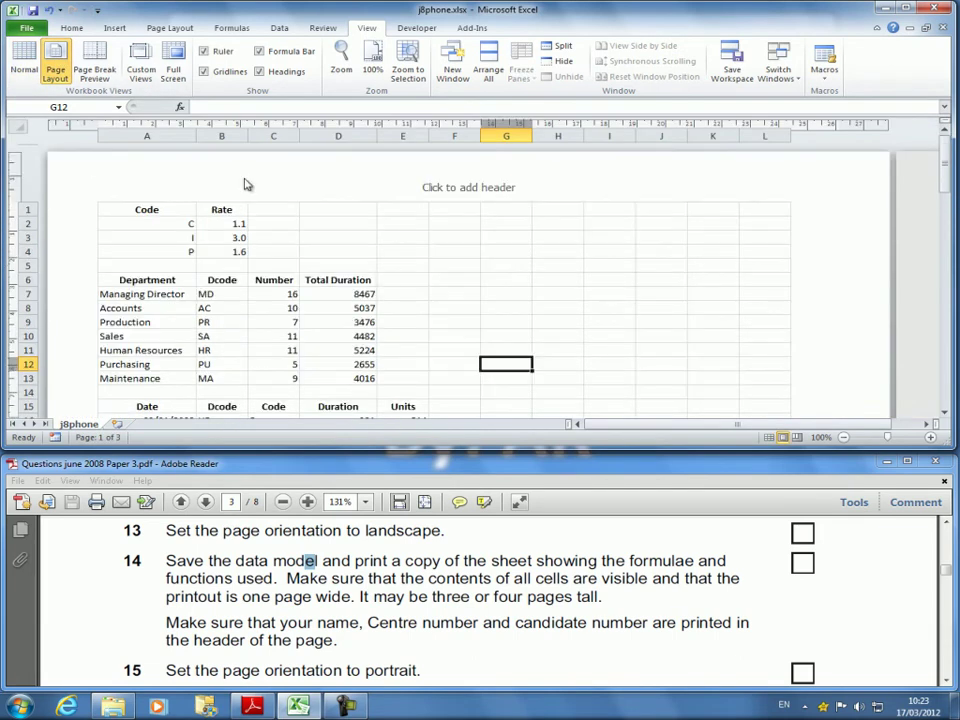
{"action": "left_click", "coordinate": [129, 208]}
{"action": "left_click", "coordinate": [150, 186]}
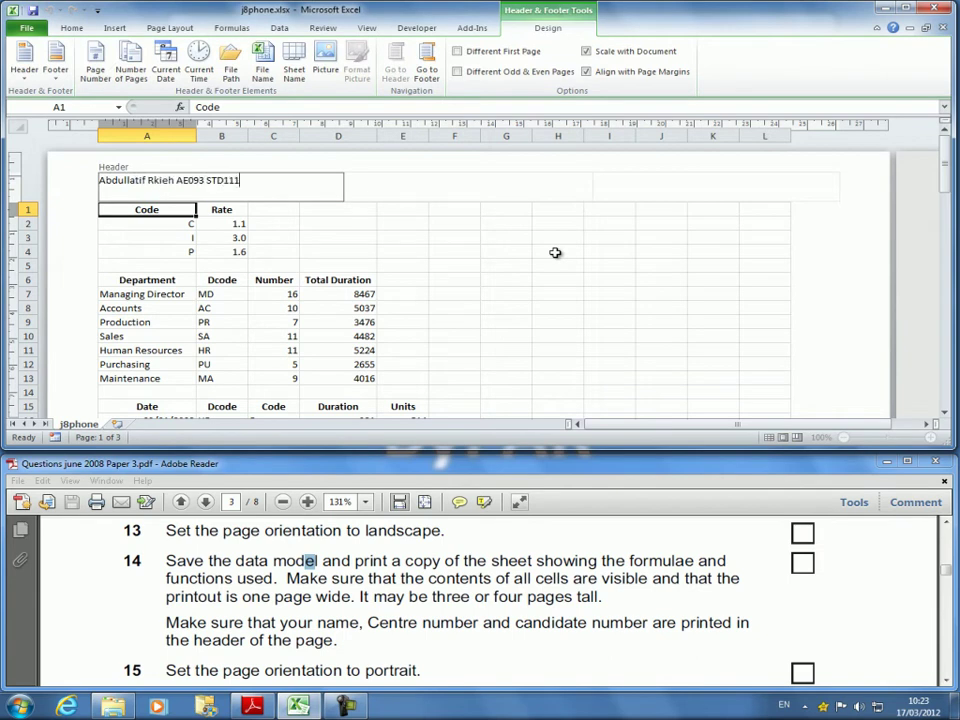
{"action": "left_click", "coordinate": [288, 336]}
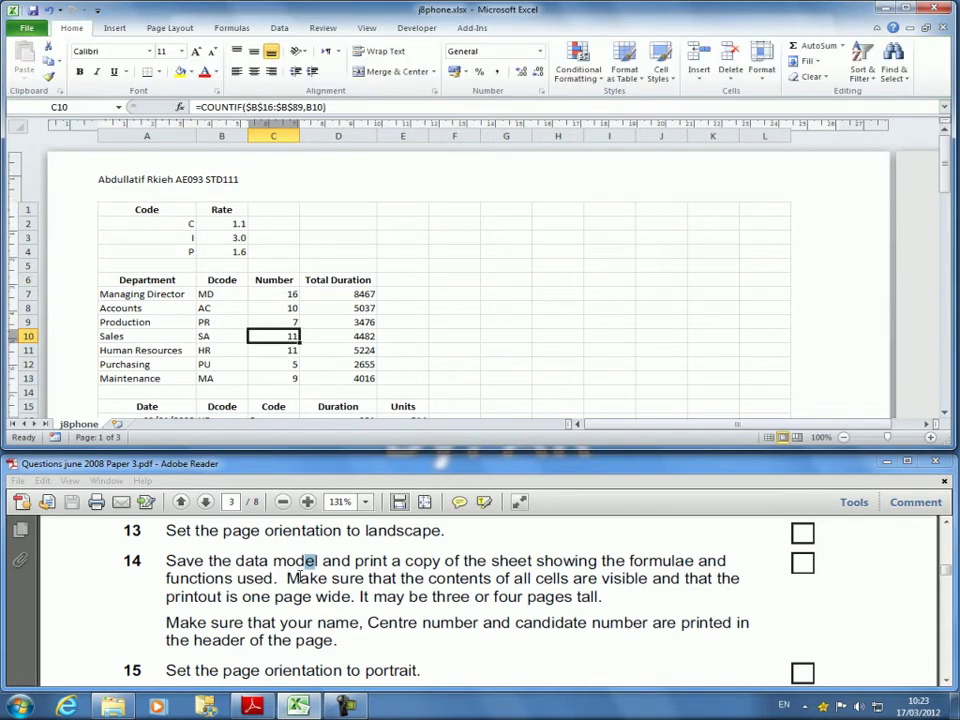
{"action": "left_click", "coordinate": [300, 578]}
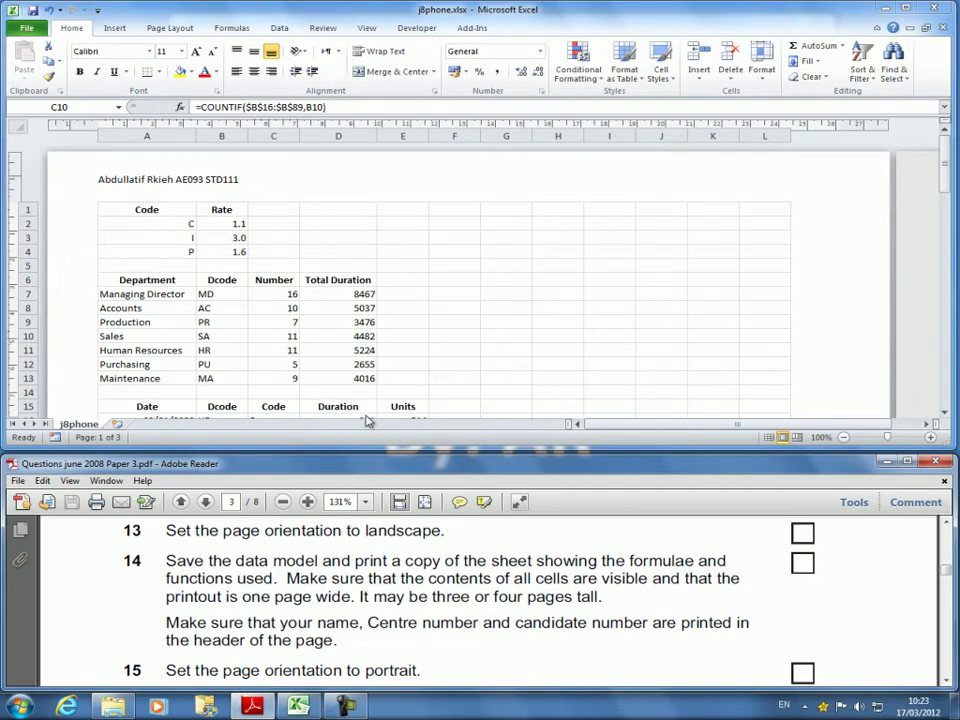
Toggle Ctrl+` from cell C9 so the VLOOKUP, COUNTIF and SUMIF formulas show.
{"action": "key", "text": "alt+Tab"}
{"action": "left_click", "coordinate": [256, 318]}
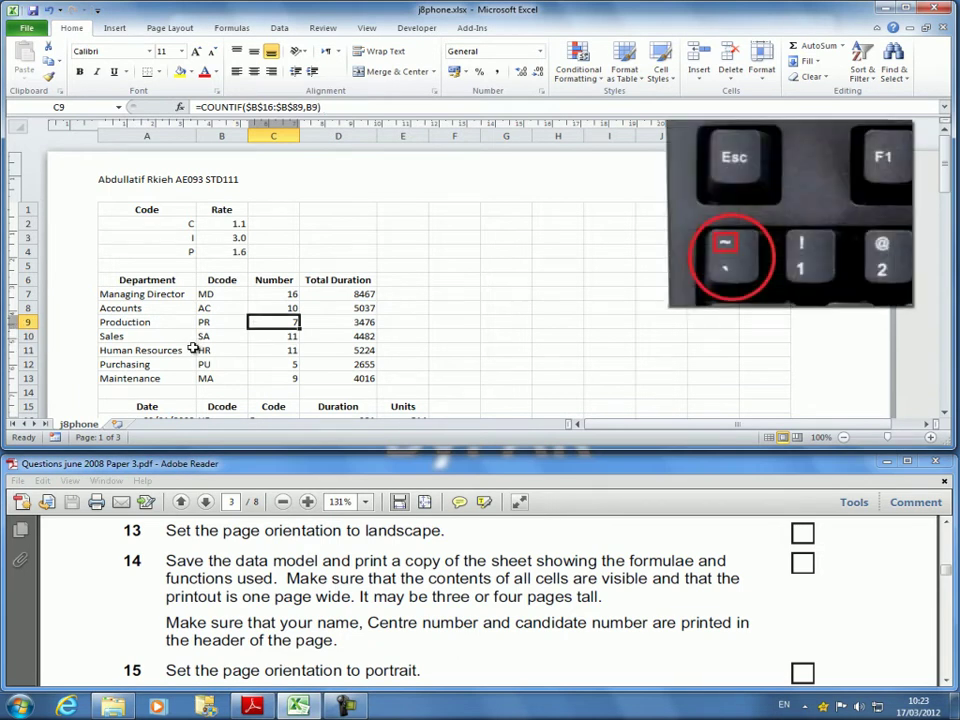
{"action": "key", "text": "ctrl+grave"}
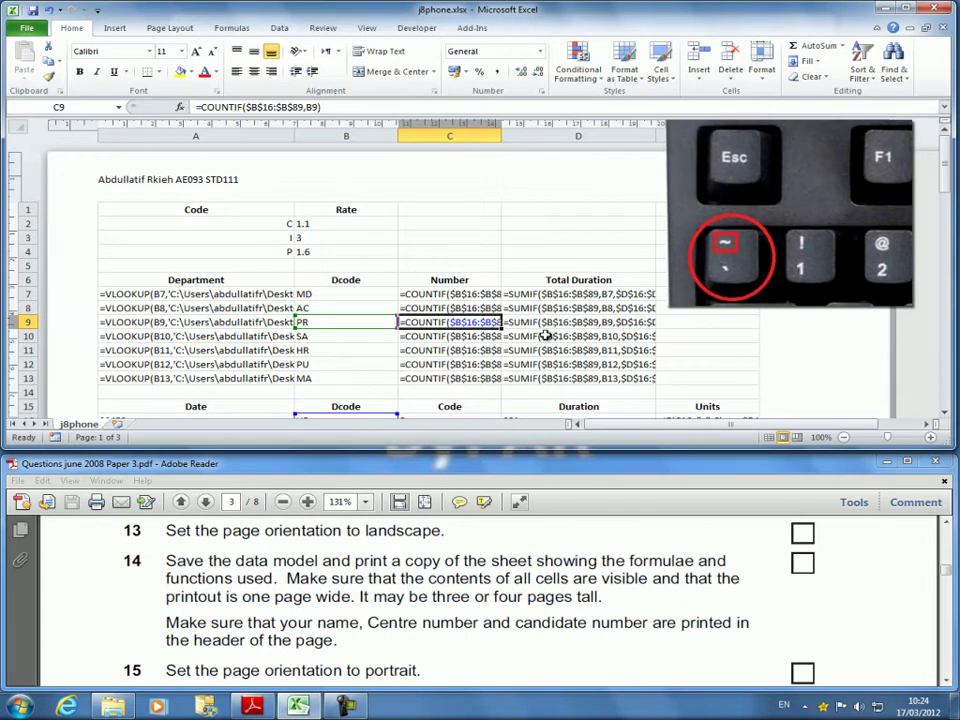
{"action": "key", "text": "ctrl+grave"}
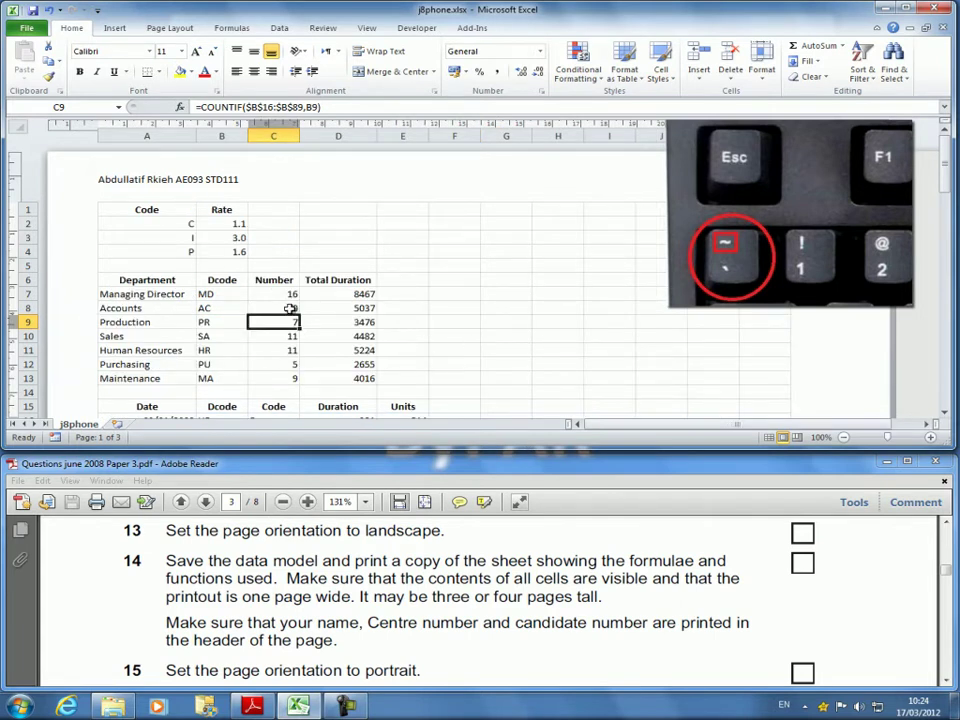
{"action": "key", "text": "ctrl+grave"}
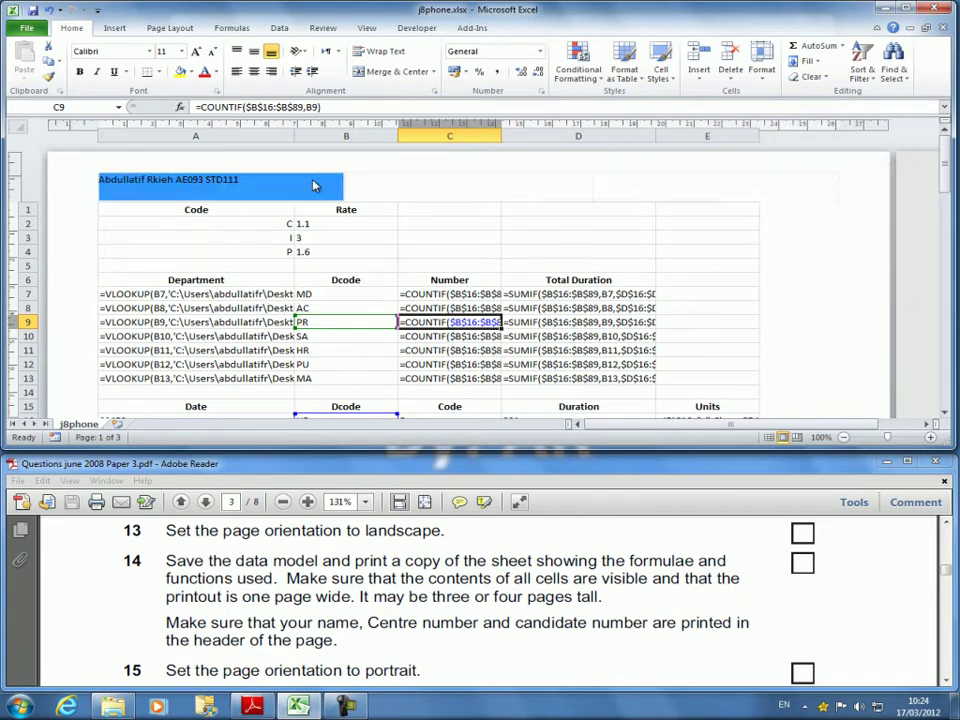
Autofit columns A, C and D to show their full VLOOKUP, COUNTIF and SUMIF formulas.
{"action": "double_click", "coordinate": [297, 135]}
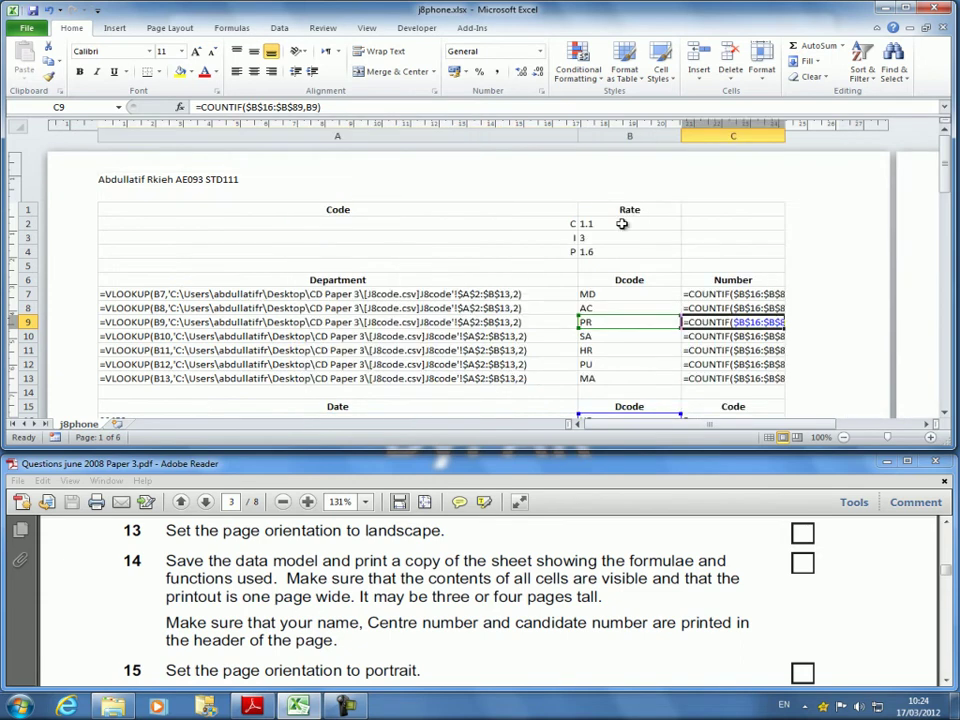
{"action": "double_click", "coordinate": [785, 136]}
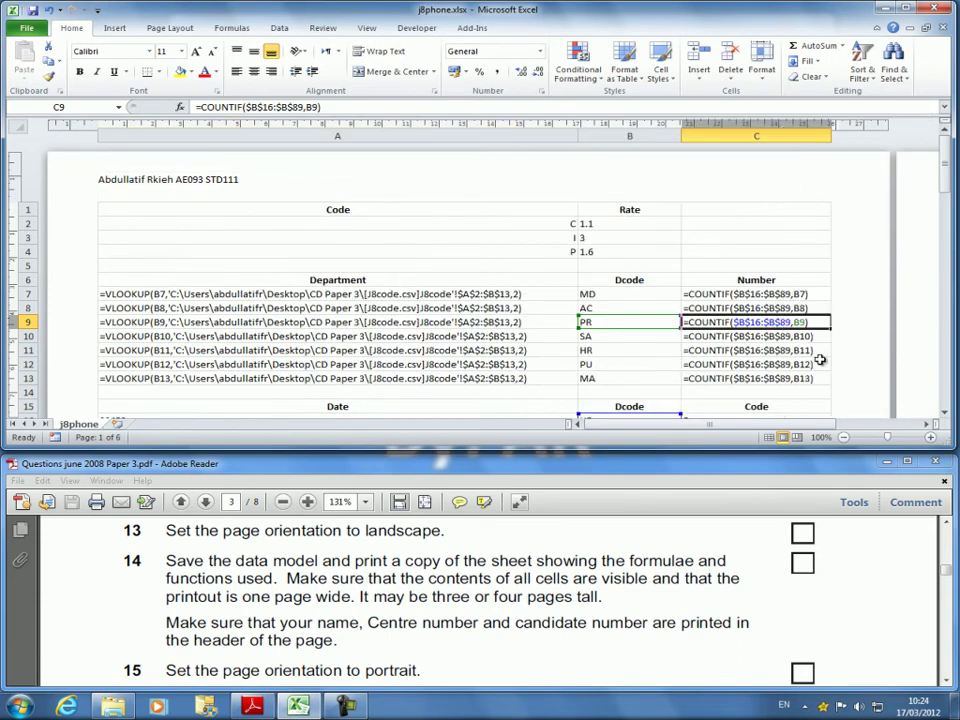
{"action": "left_click", "coordinate": [931, 425]}
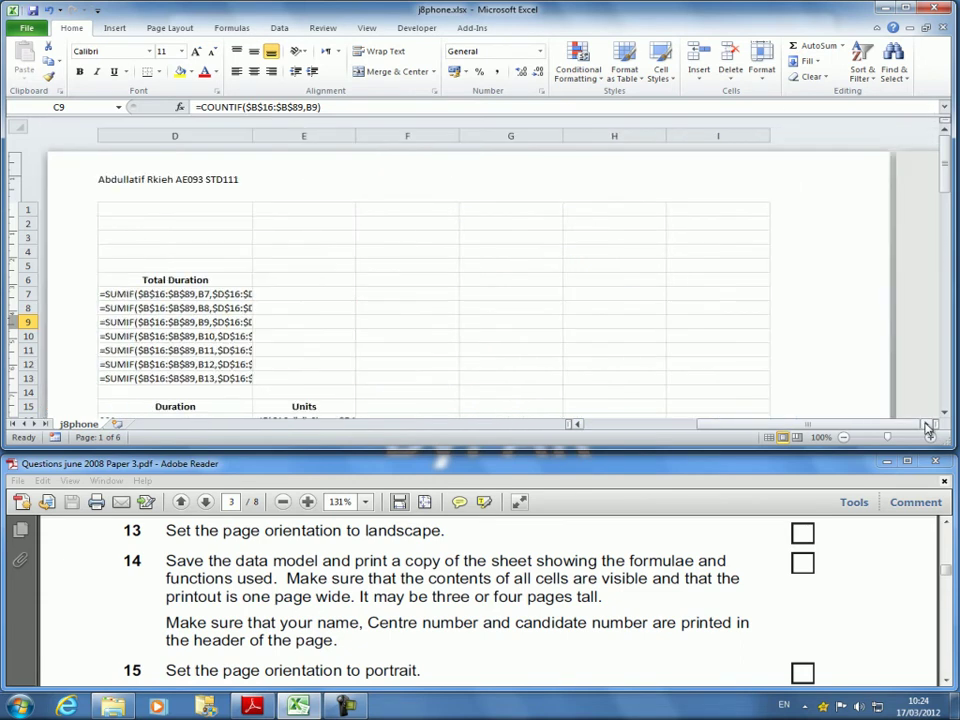
{"action": "double_click", "coordinate": [253, 135]}
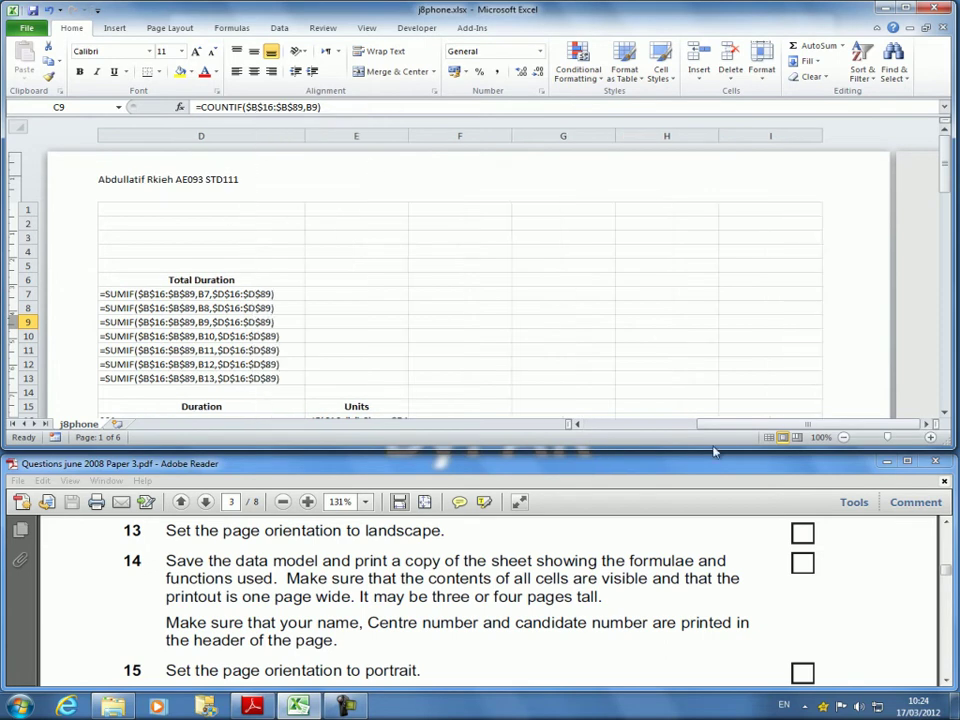
Autofit column E so its full nested IF formulas for call units are visible.
{"action": "left_click_drag", "start_coordinate": [705, 425], "coordinate": [617, 435]}
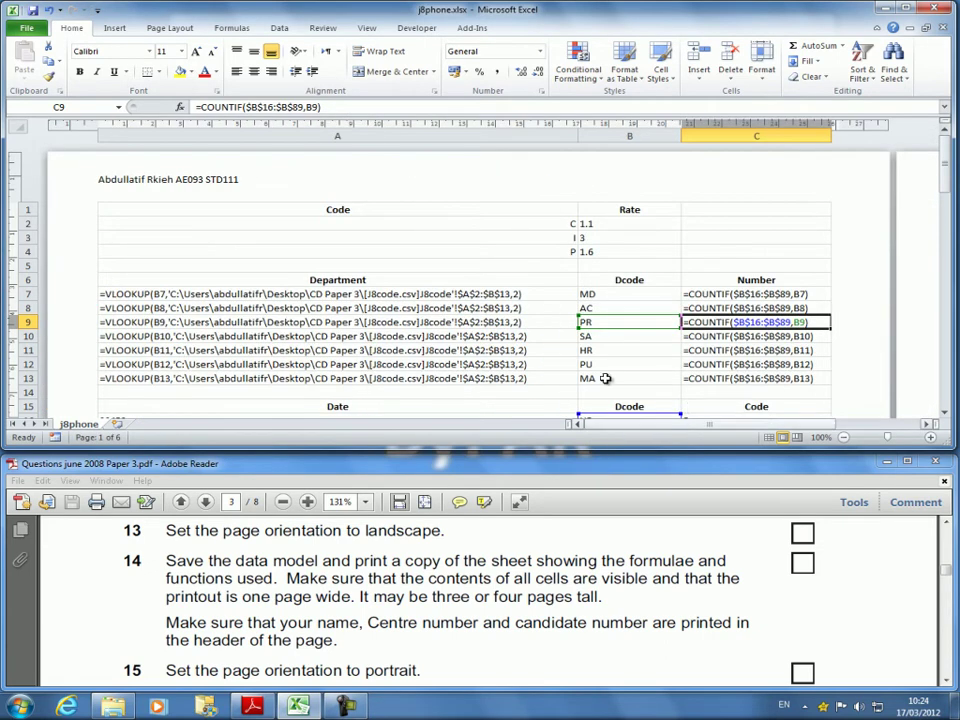
{"action": "scroll", "coordinate": [588, 312], "scroll_direction": "down", "scroll_amount": 10}
{"action": "scroll", "coordinate": [636, 363], "scroll_direction": "down", "scroll_amount": 1}
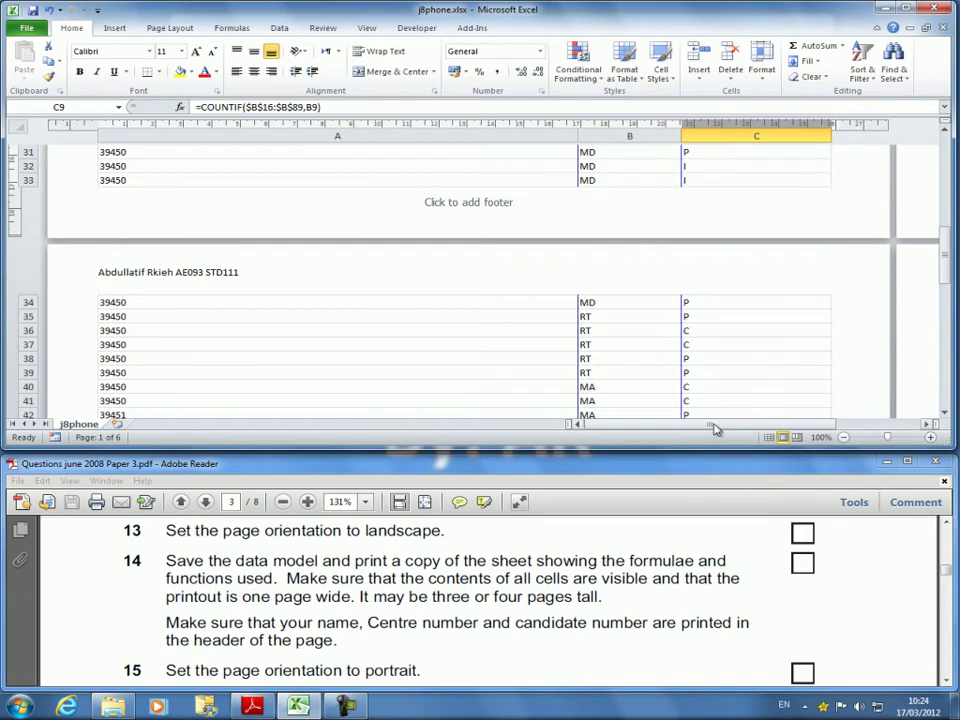
{"action": "left_click", "coordinate": [713, 415]}
{"action": "left_click_drag", "start_coordinate": [713, 424], "coordinate": [820, 419]}
{"action": "scroll", "coordinate": [636, 326], "scroll_direction": "up", "scroll_amount": 1}
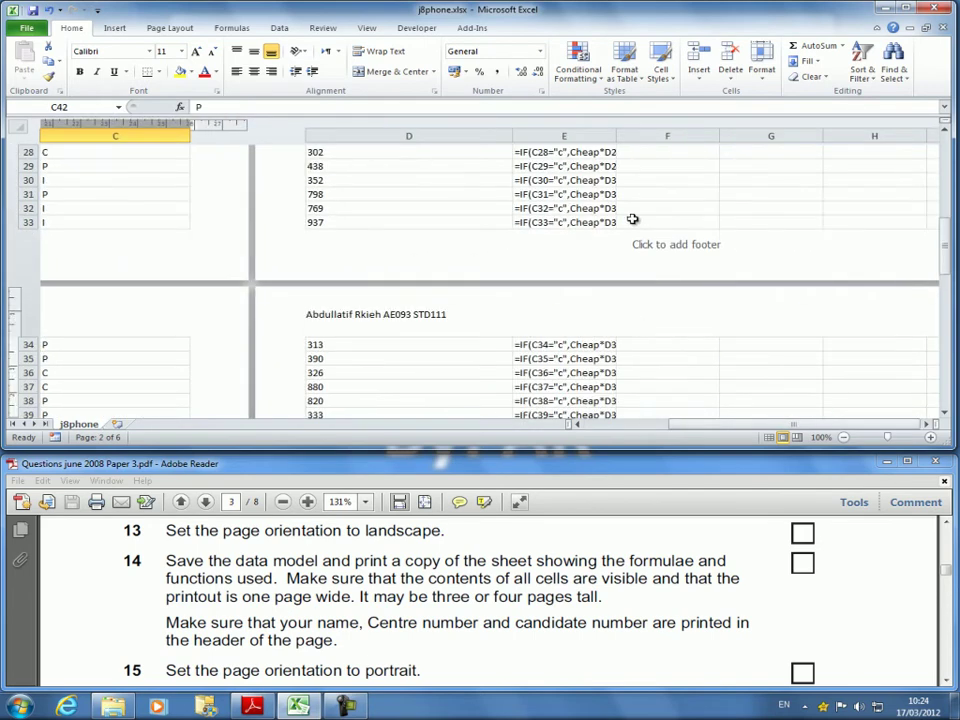
{"action": "double_click", "coordinate": [616, 135]}
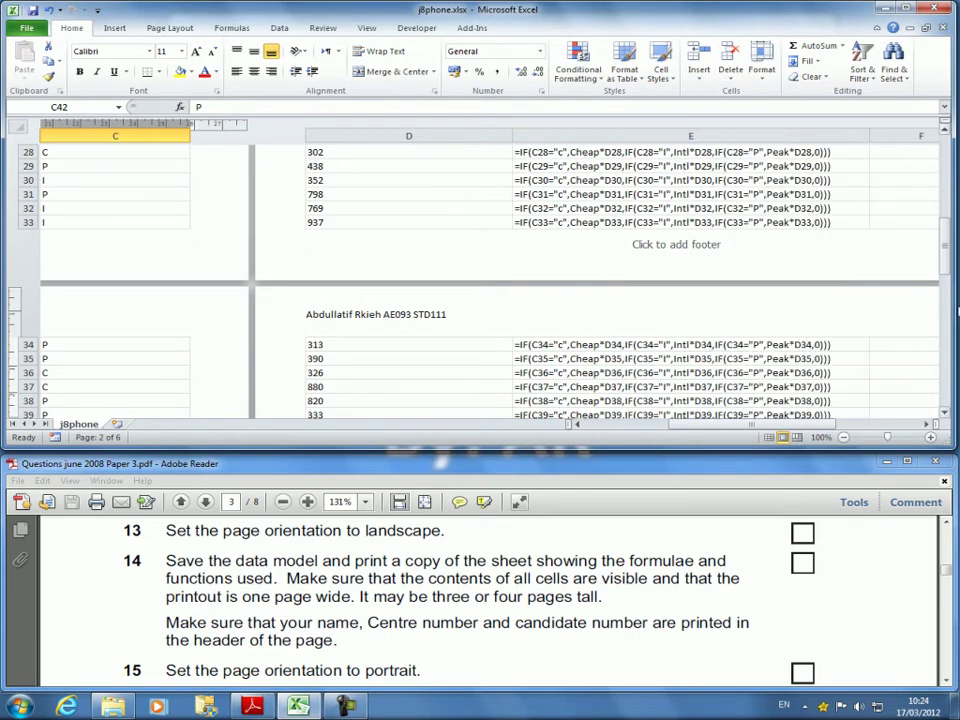
{"action": "left_click_drag", "start_coordinate": [944, 245], "coordinate": [946, 142]}
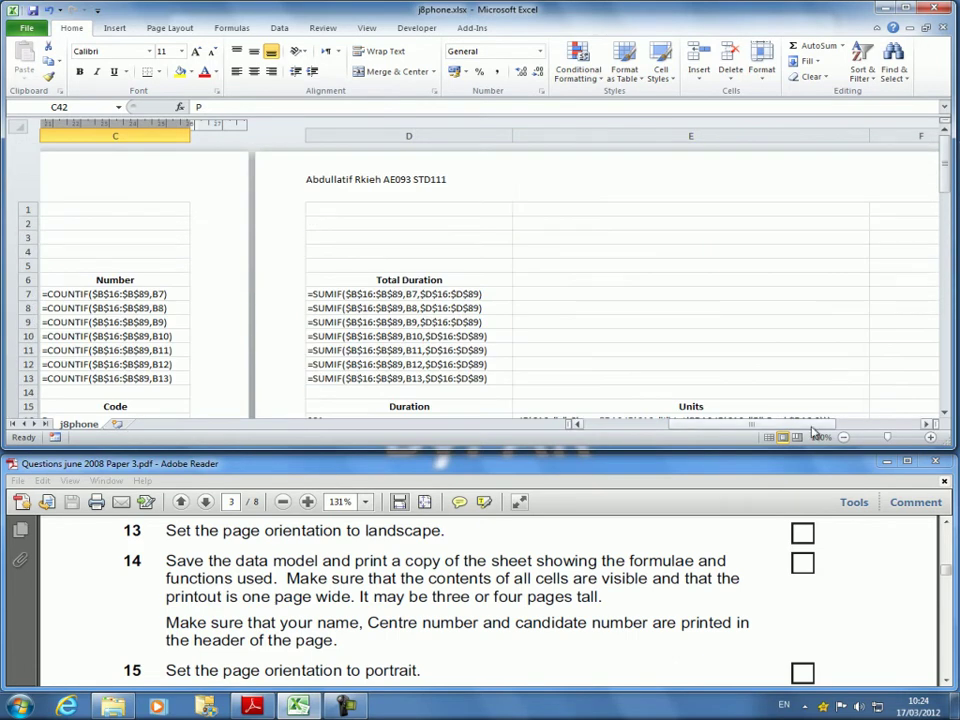
{"action": "scroll", "coordinate": [560, 328], "scroll_direction": "left", "scroll_amount": 2}
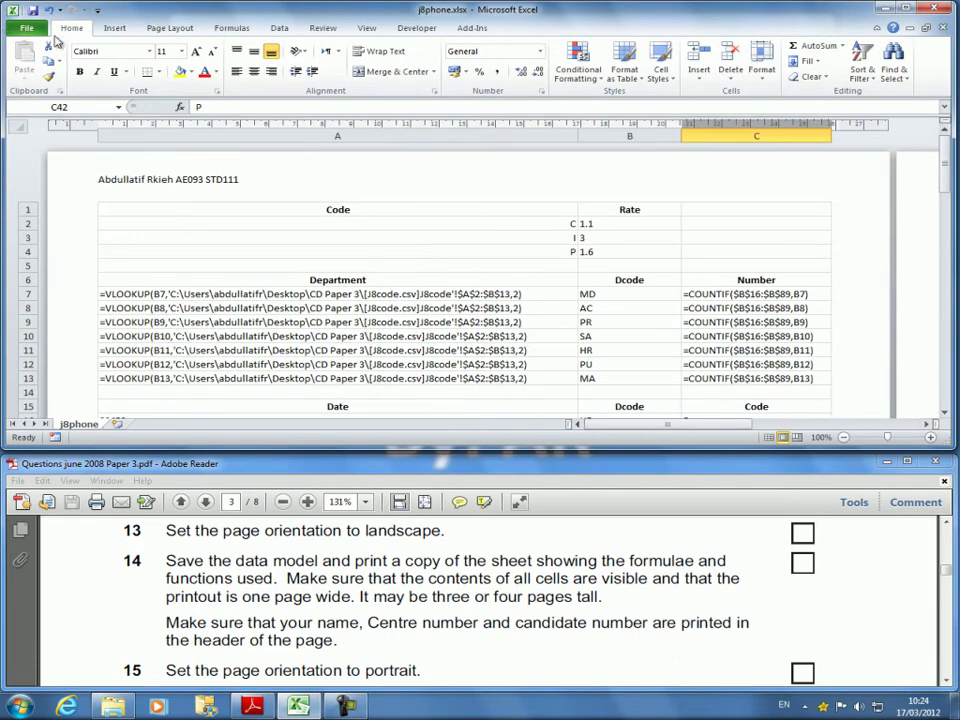
{"action": "left_click", "coordinate": [27, 27]}
{"action": "left_click", "coordinate": [50, 219]}
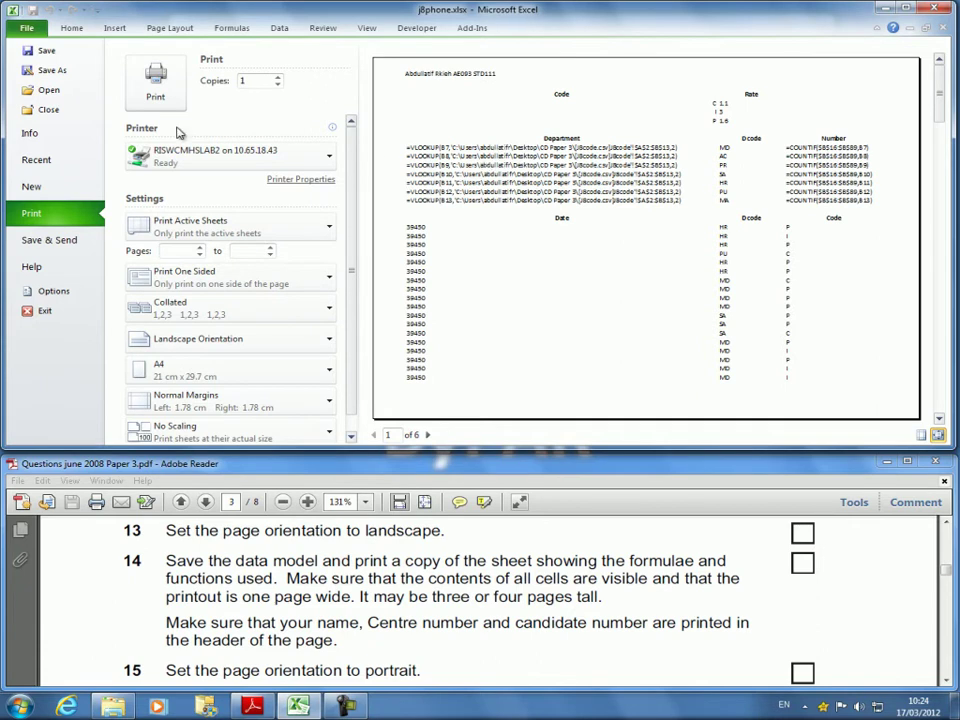
{"action": "left_click", "coordinate": [60, 27]}
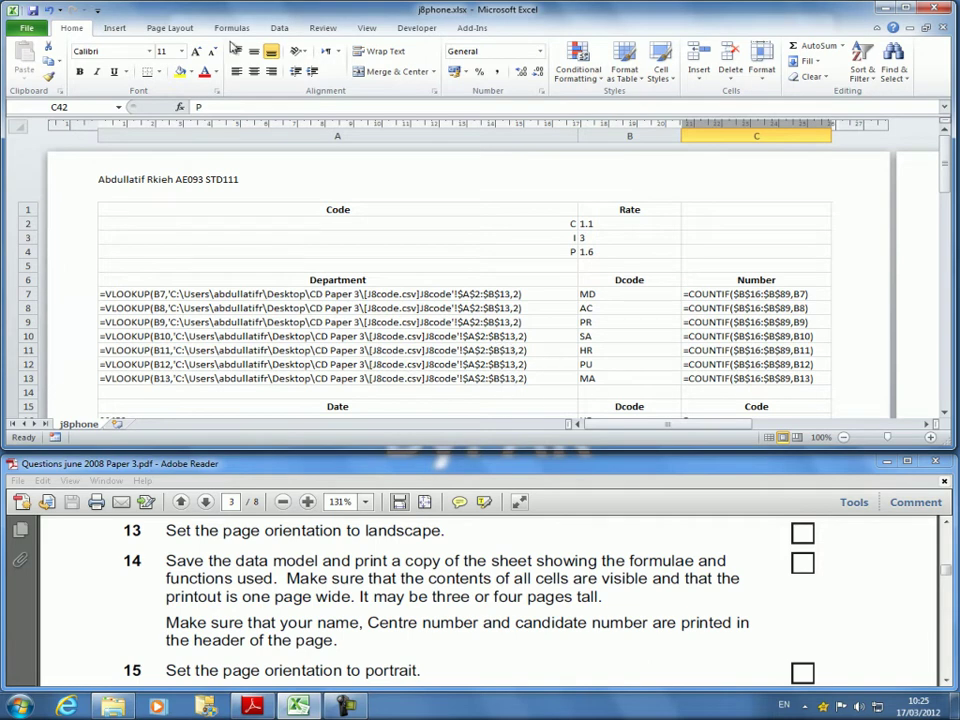
In Page Setup, scale the formula printout to fit 1 page wide by 6 tall.
{"action": "left_click", "coordinate": [170, 28]}
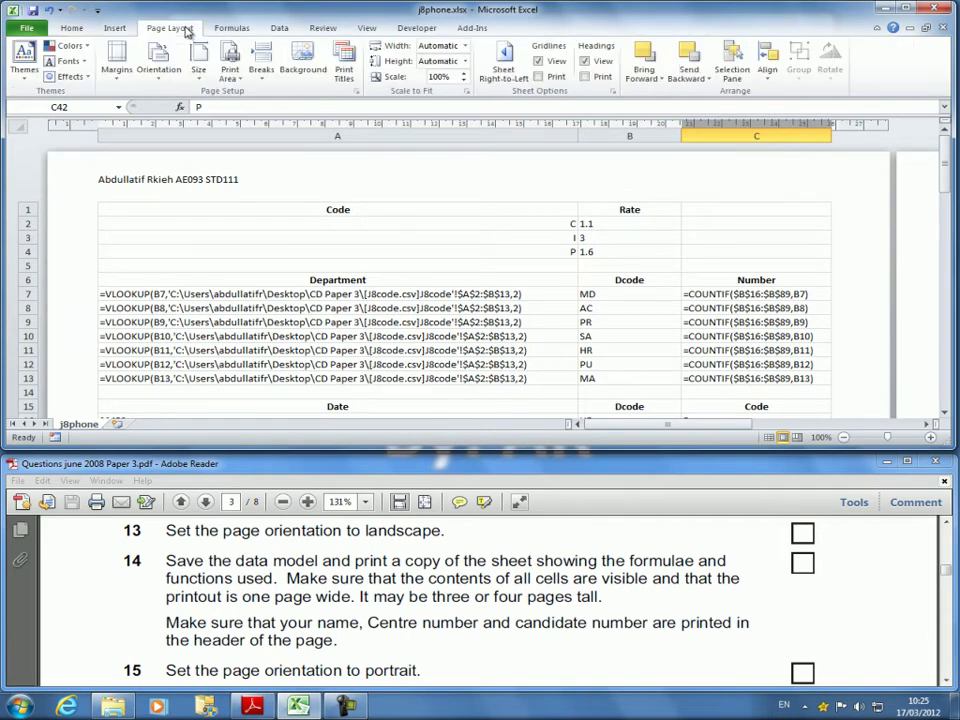
{"action": "left_click", "coordinate": [357, 91]}
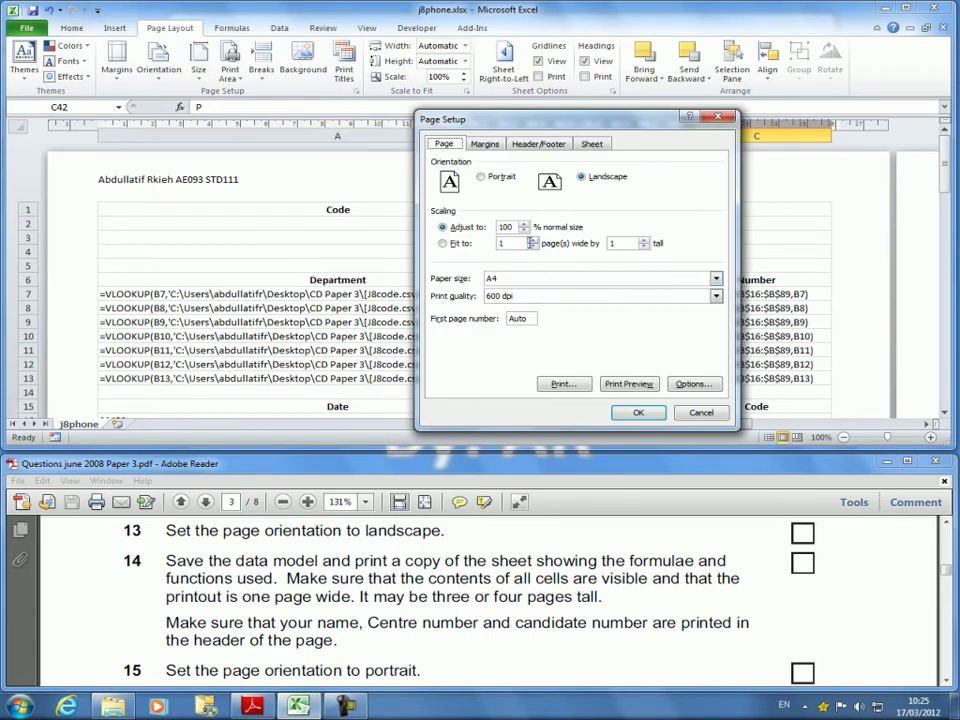
{"action": "left_click", "coordinate": [444, 244]}
{"action": "left_click", "coordinate": [646, 243]}
{"action": "left_click", "coordinate": [640, 413]}
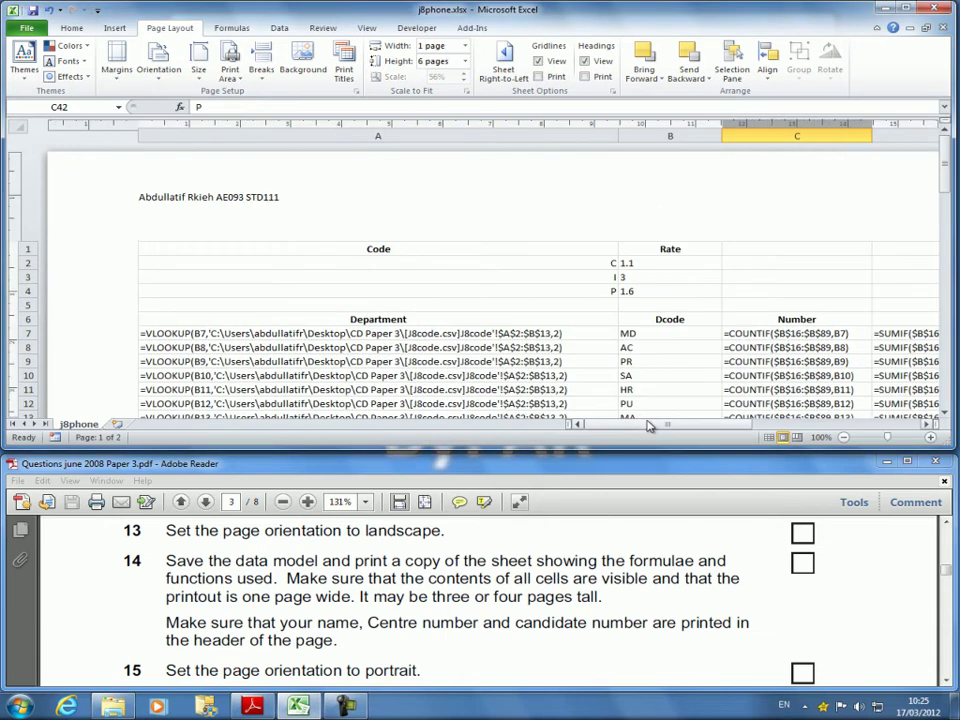
{"action": "left_click", "coordinate": [27, 30]}
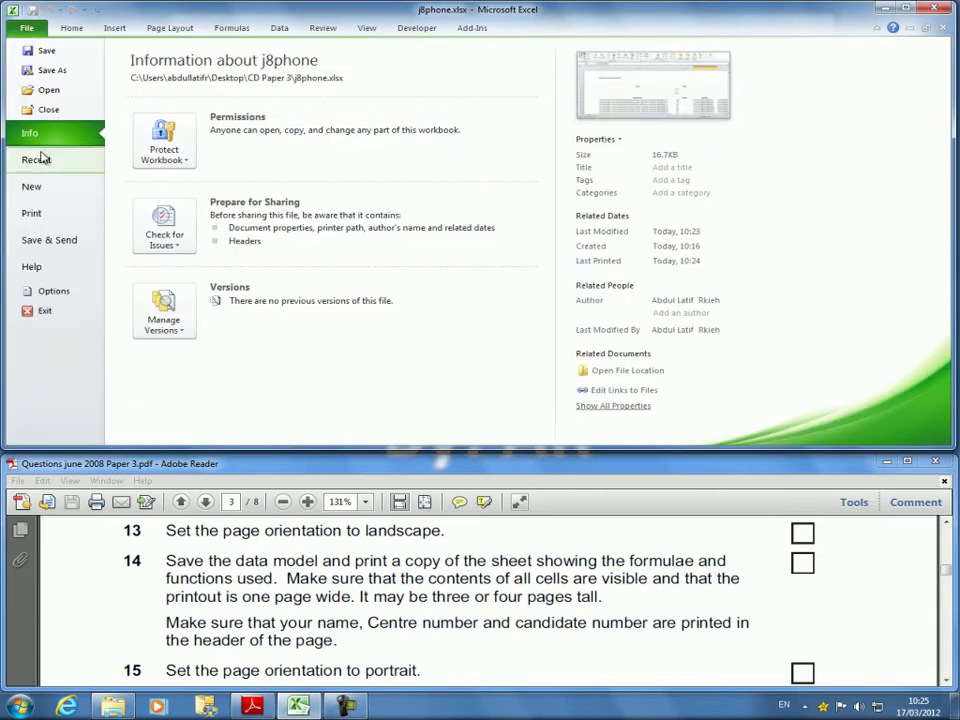
{"action": "left_click", "coordinate": [30, 213]}
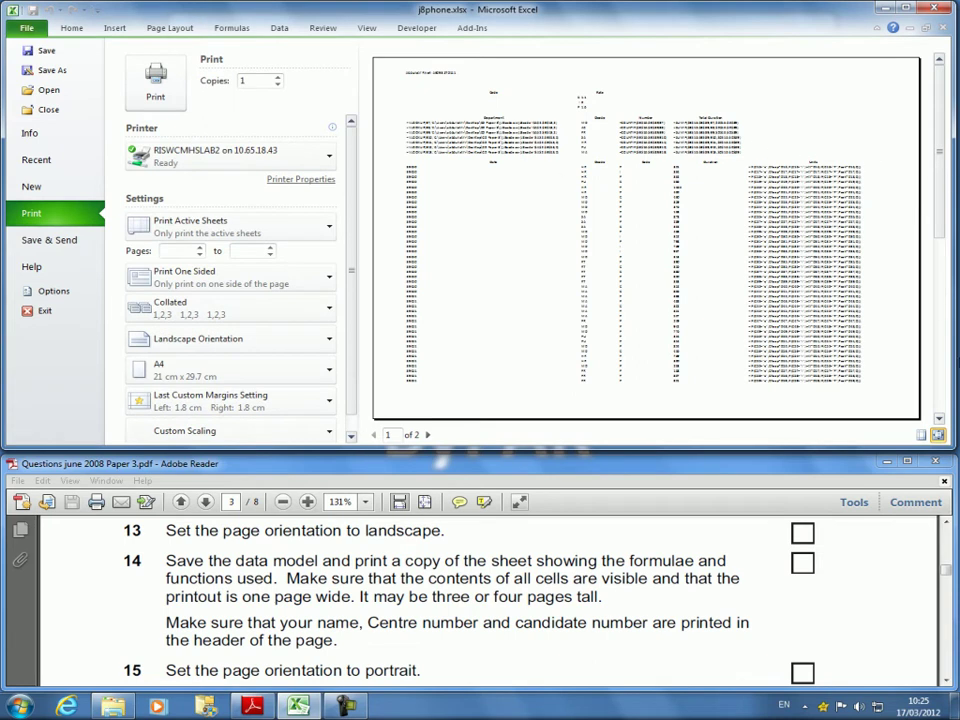
{"action": "left_click", "coordinate": [940, 405]}
{"action": "left_click", "coordinate": [427, 435]}
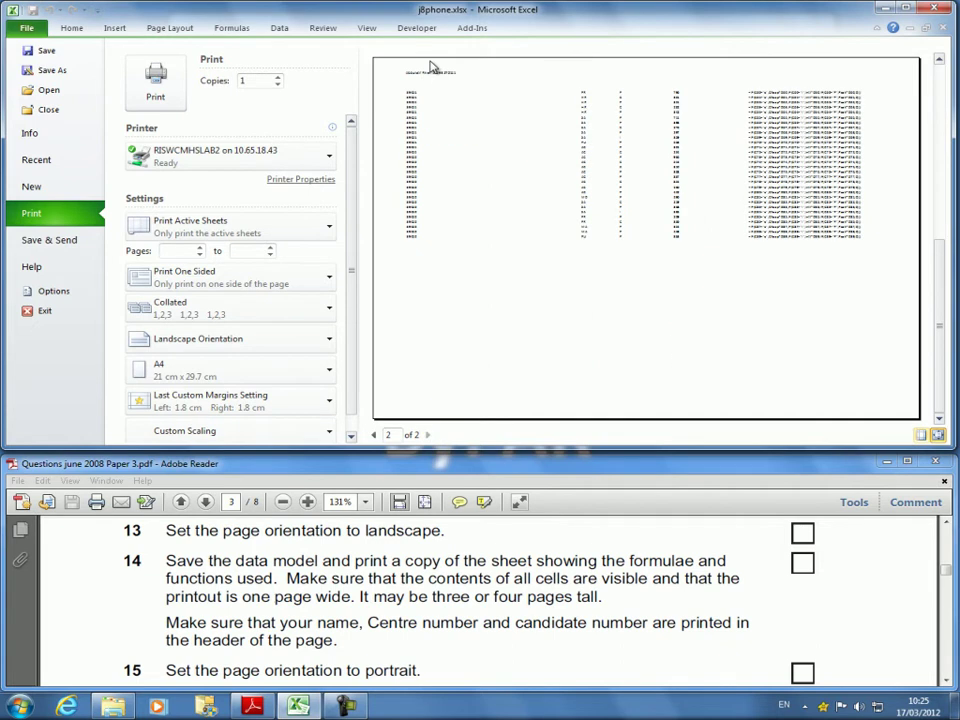
{"action": "left_click", "coordinate": [72, 30]}
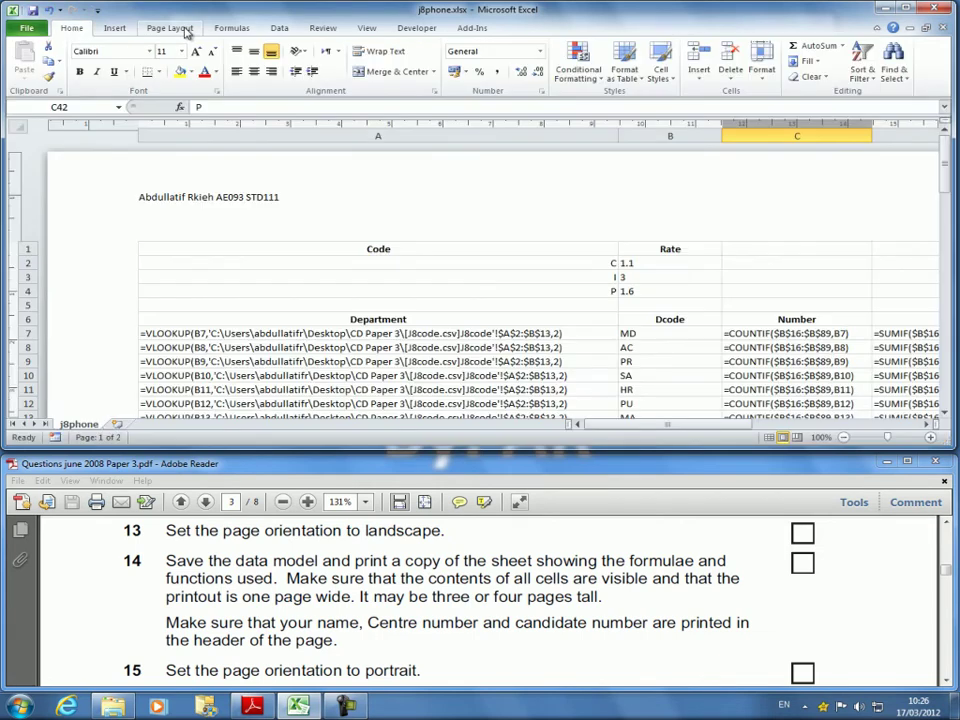
{"action": "left_click", "coordinate": [170, 28]}
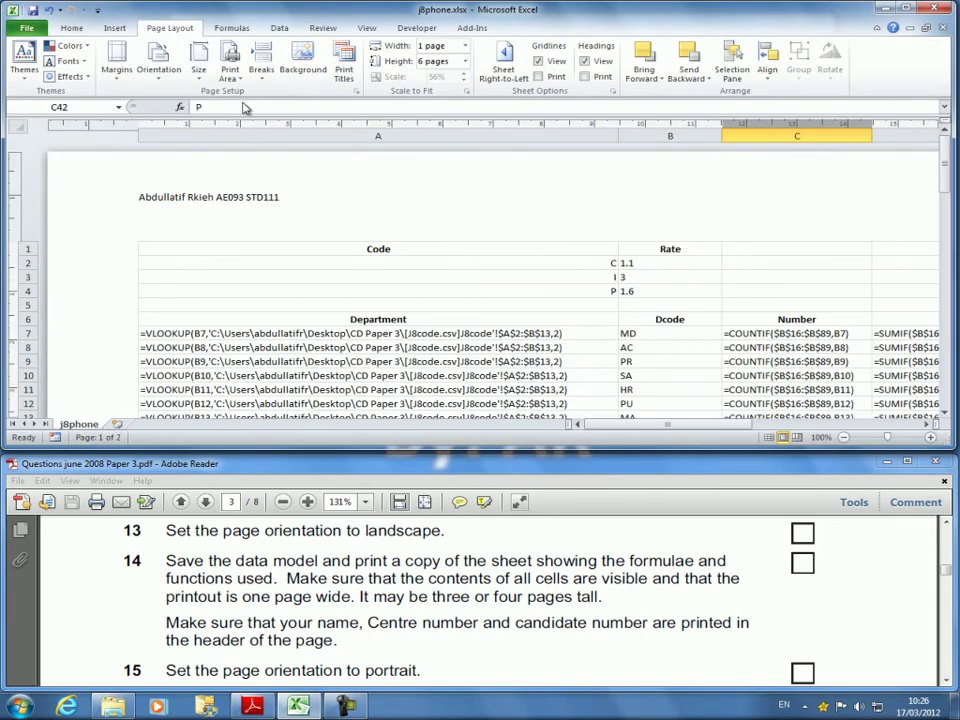
Reset the print scaling in Page Setup to Adjust to 100% normal size.
{"action": "left_click", "coordinate": [357, 91]}
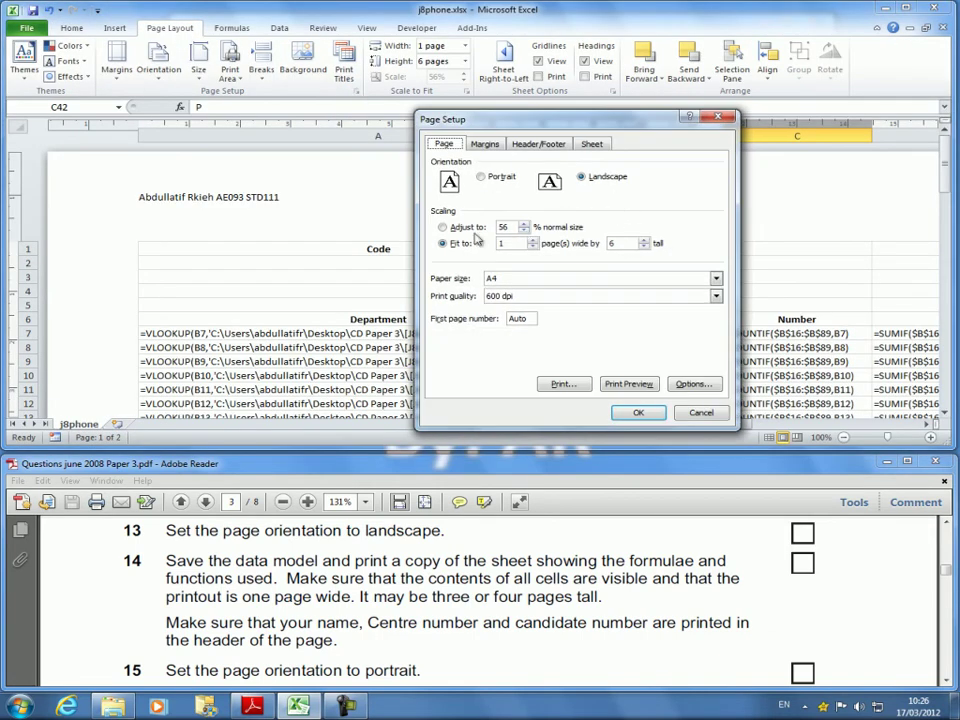
{"action": "left_click", "coordinate": [445, 229]}
{"action": "type", "text": "100"}
{"action": "left_click", "coordinate": [639, 412]}
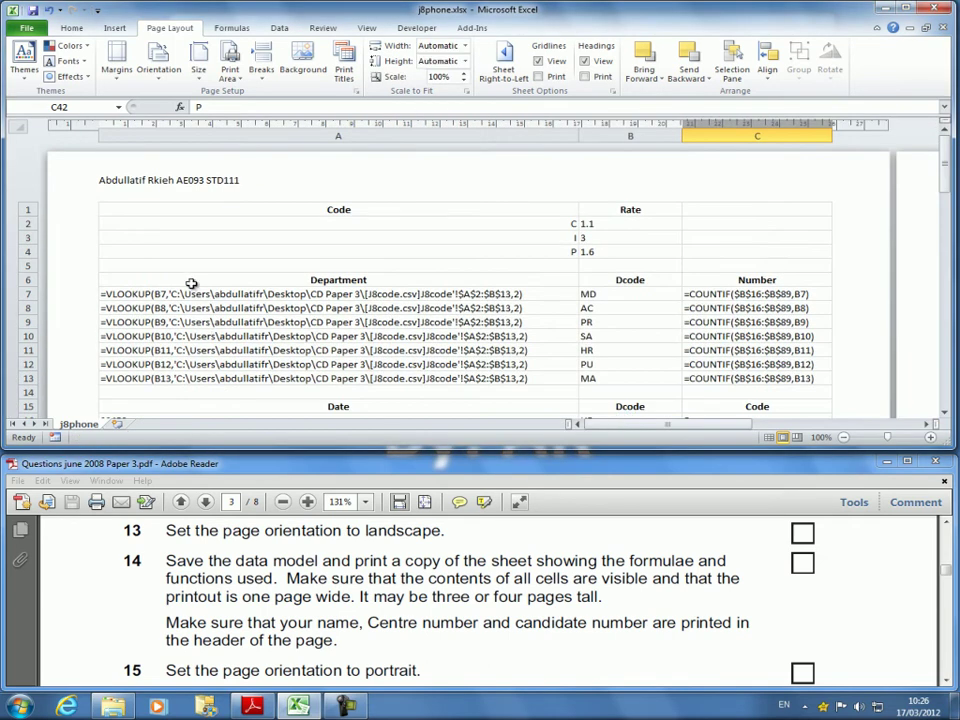
Hide the formulas with Ctrl+` so the sheet shows calculated values again.
{"action": "key", "text": "ctrl+grave"}
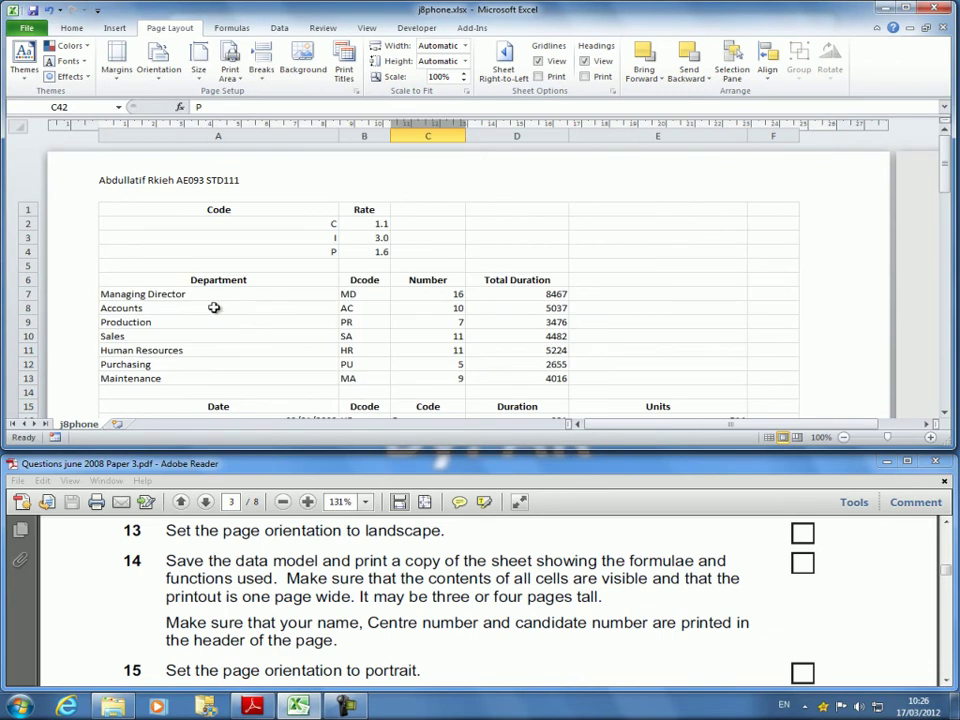
{"action": "left_click", "coordinate": [379, 603]}
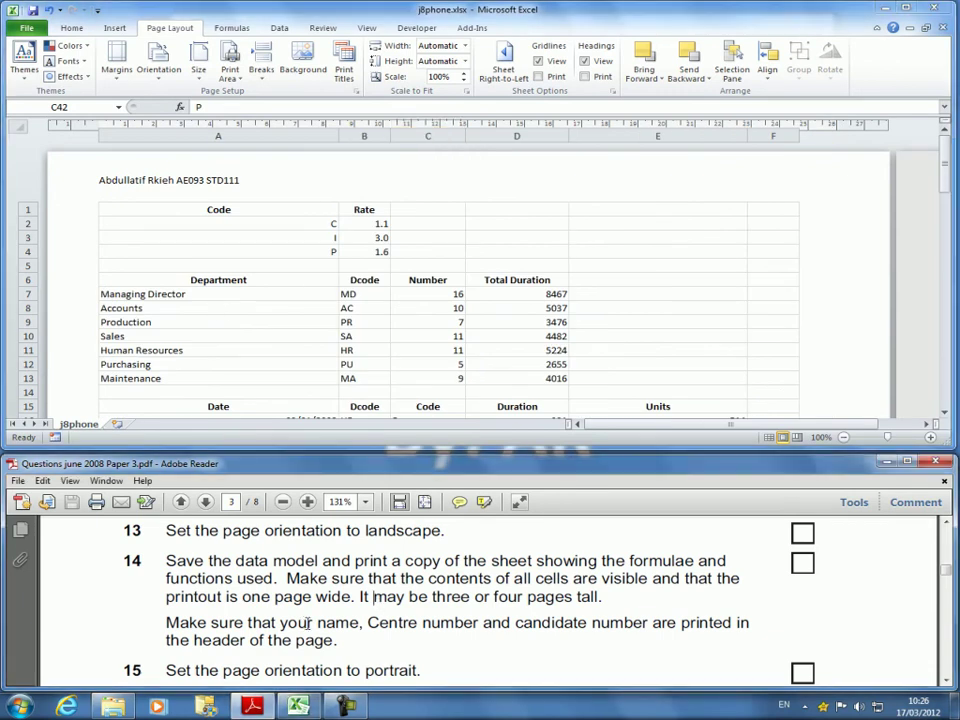
{"action": "scroll", "coordinate": [301, 634], "scroll_direction": "down", "scroll_amount": 1}
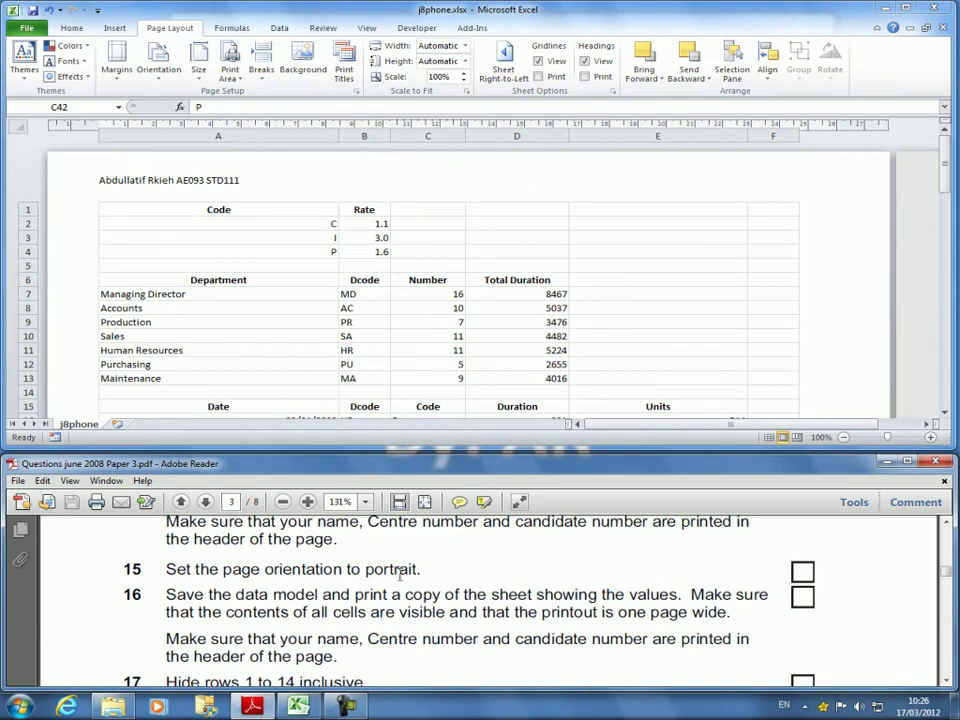
Switch the page orientation back to Portrait.
{"action": "left_click", "coordinate": [158, 62]}
{"action": "left_click", "coordinate": [170, 101]}
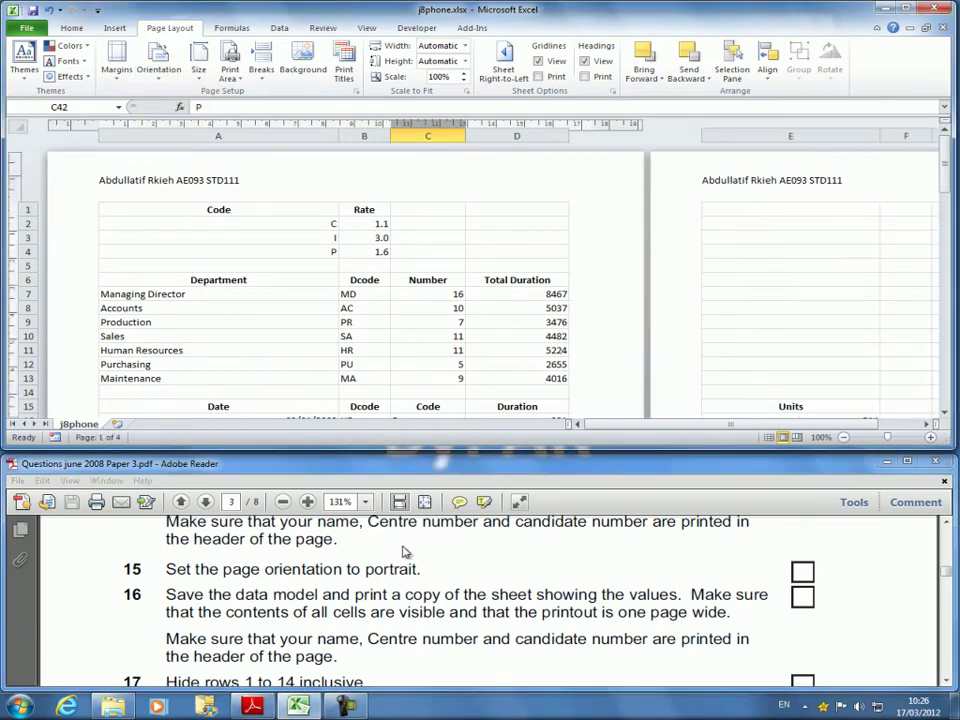
{"action": "scroll", "coordinate": [297, 621], "scroll_direction": "down", "scroll_amount": 1}
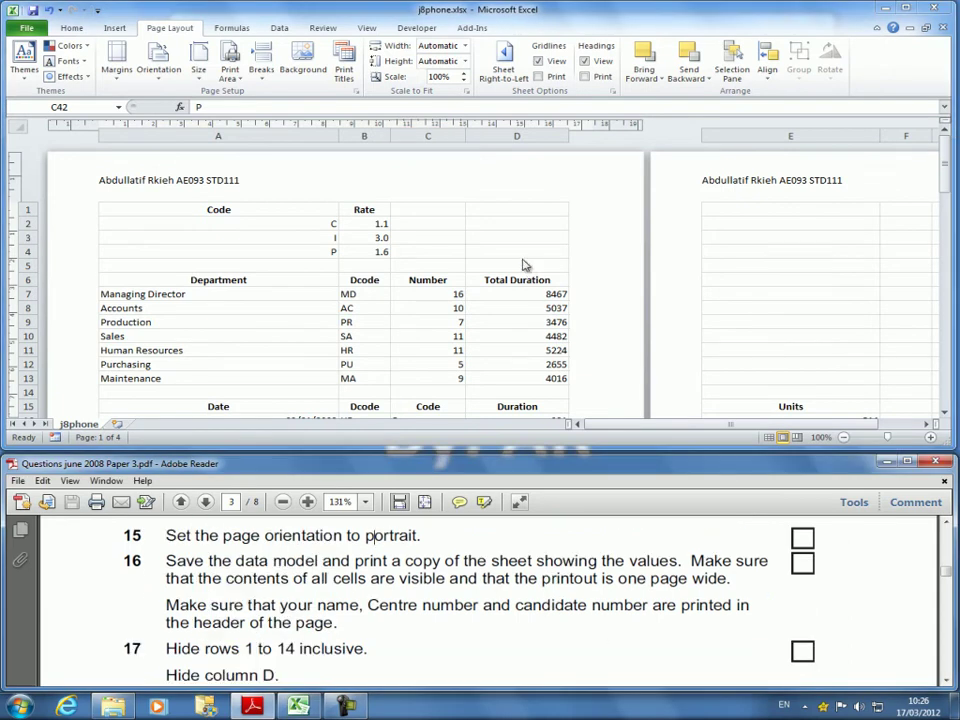
{"action": "scroll", "coordinate": [398, 234], "scroll_direction": "down", "scroll_amount": 3}
{"action": "scroll", "coordinate": [396, 219], "scroll_direction": "up", "scroll_amount": 3}
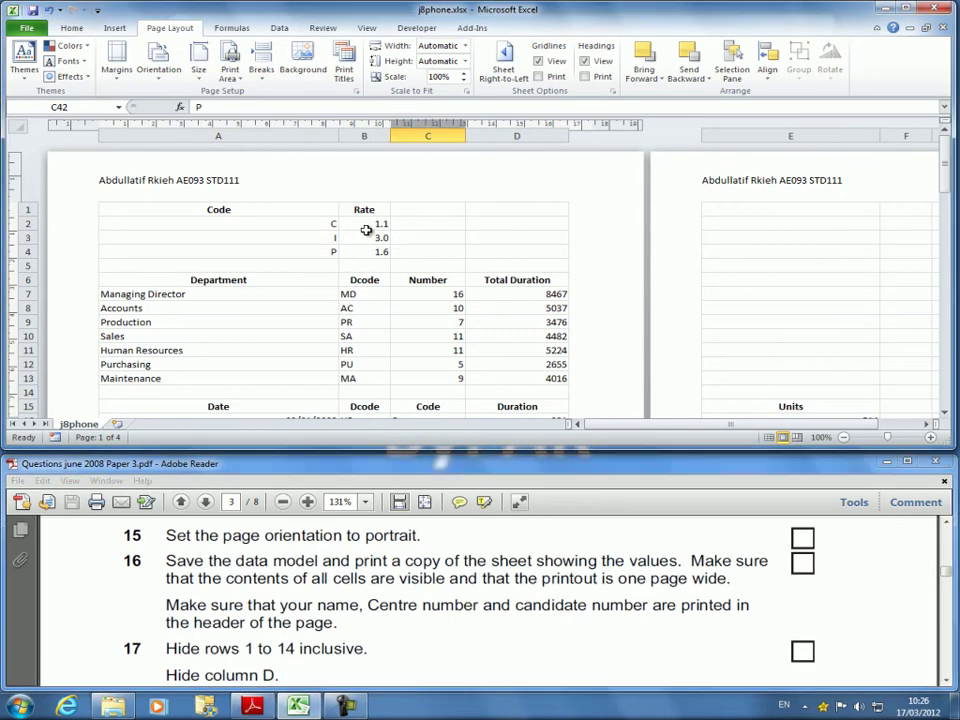
{"action": "scroll", "coordinate": [396, 253], "scroll_direction": "down", "scroll_amount": 10}
{"action": "scroll", "coordinate": [399, 270], "scroll_direction": "down", "scroll_amount": 20}
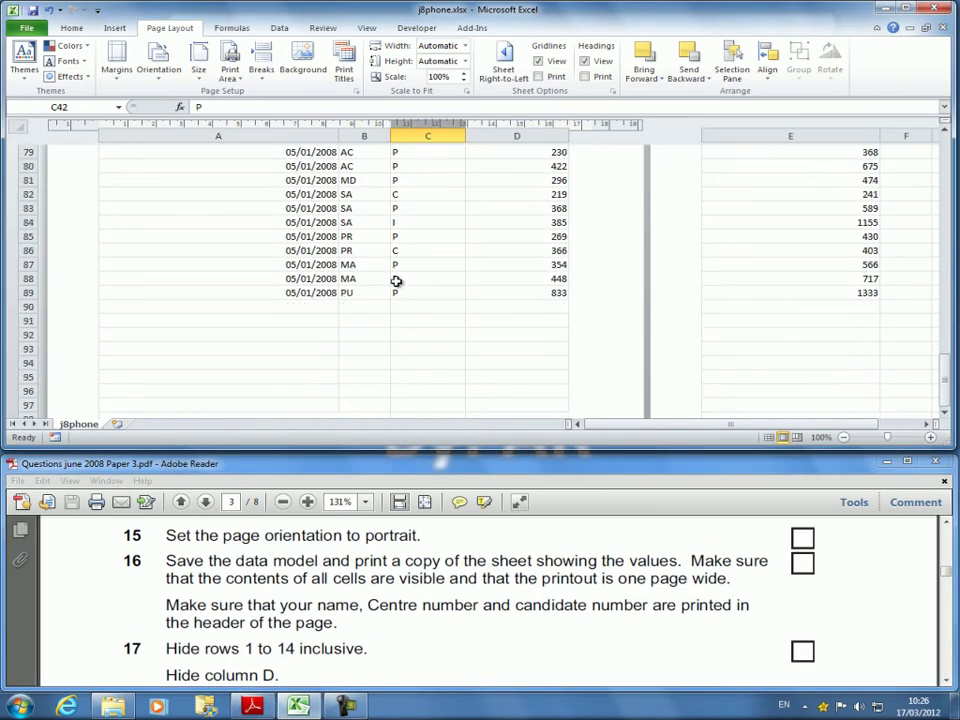
{"action": "scroll", "coordinate": [444, 330], "scroll_direction": "up", "scroll_amount": 18}
{"action": "scroll", "coordinate": [388, 285], "scroll_direction": "up", "scroll_amount": 18}
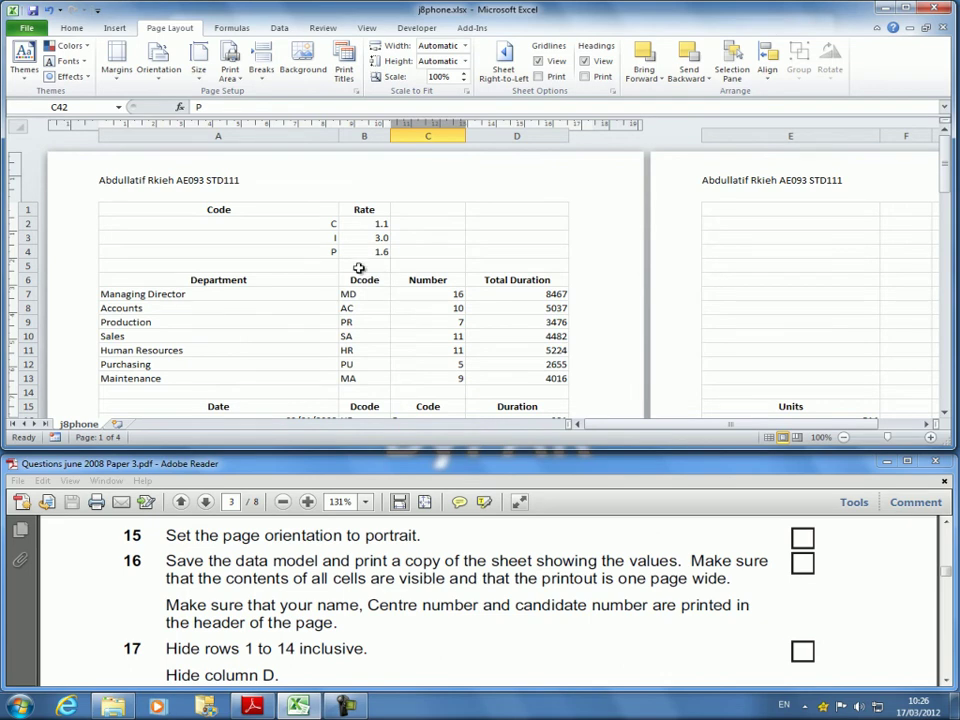
Autofit columns A and D to their contents so the sheet prints on 2 pages.
{"action": "double_click", "coordinate": [340, 139]}
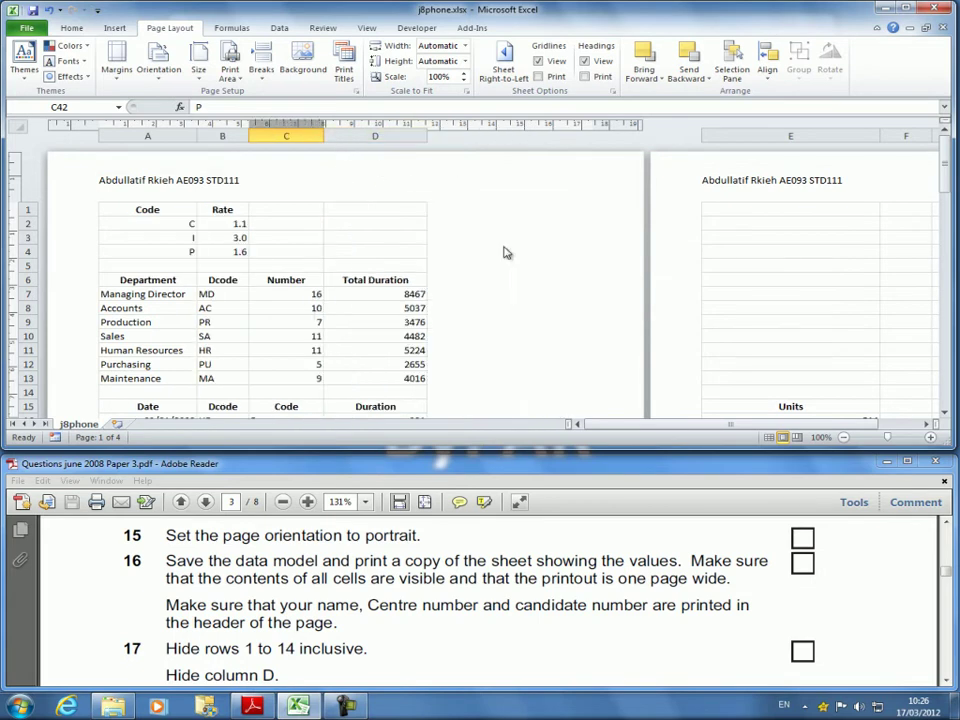
{"action": "scroll", "coordinate": [514, 302], "scroll_direction": "down", "scroll_amount": 10}
{"action": "scroll", "coordinate": [557, 331], "scroll_direction": "up", "scroll_amount": 10}
{"action": "double_click", "coordinate": [429, 136]}
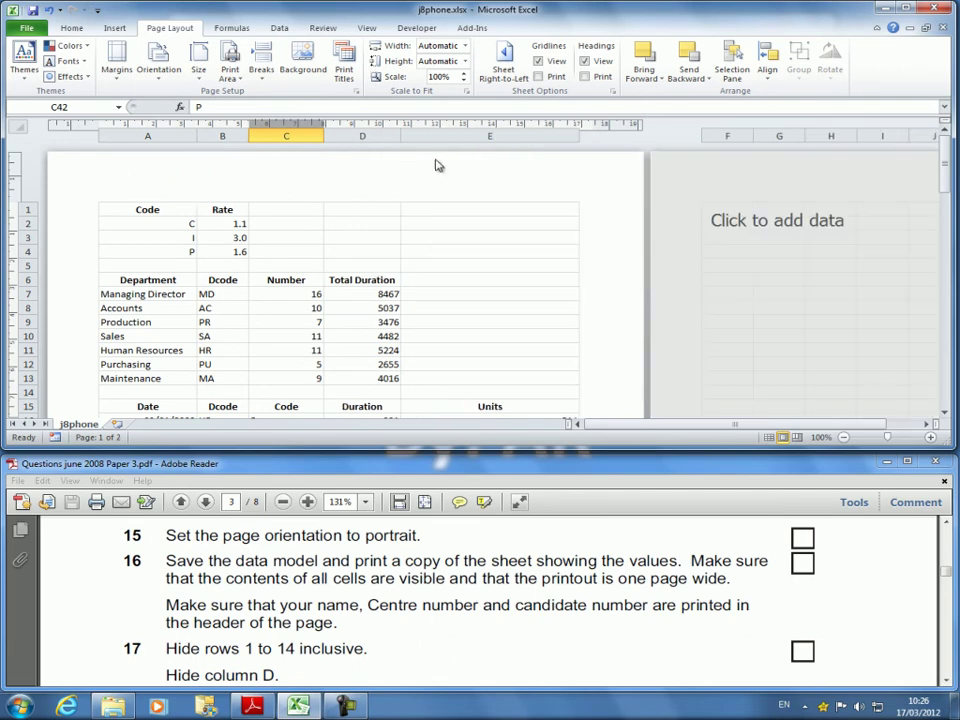
{"action": "scroll", "coordinate": [482, 306], "scroll_direction": "down", "scroll_amount": 6}
{"action": "scroll", "coordinate": [584, 331], "scroll_direction": "down", "scroll_amount": 10}
{"action": "scroll", "coordinate": [346, 303], "scroll_direction": "up", "scroll_amount": 18}
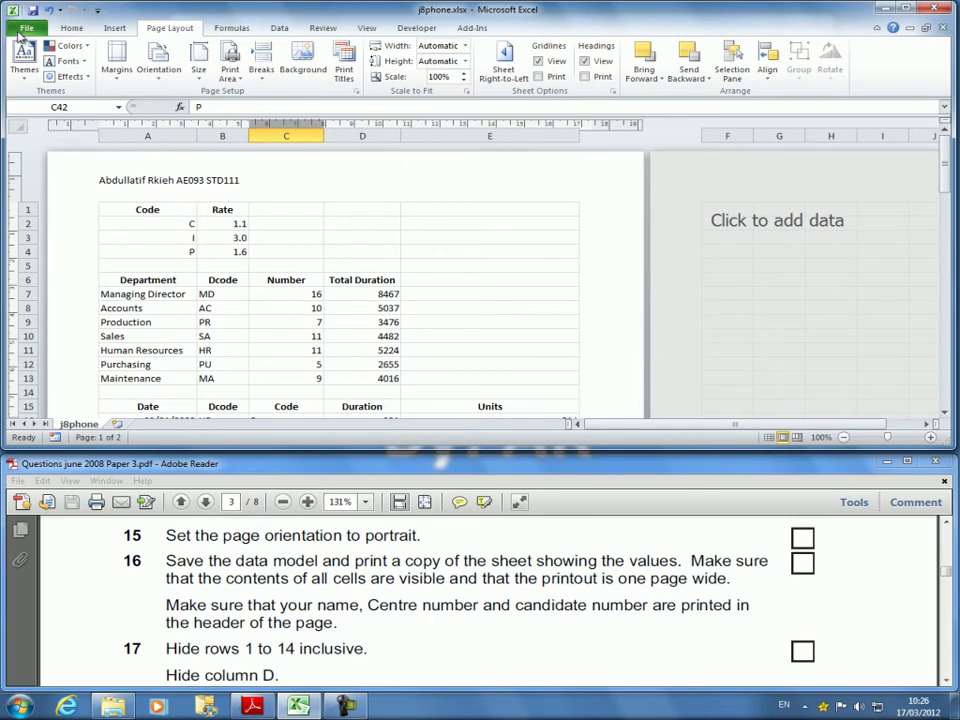
{"action": "left_click", "coordinate": [22, 27]}
{"action": "left_click", "coordinate": [31, 214]}
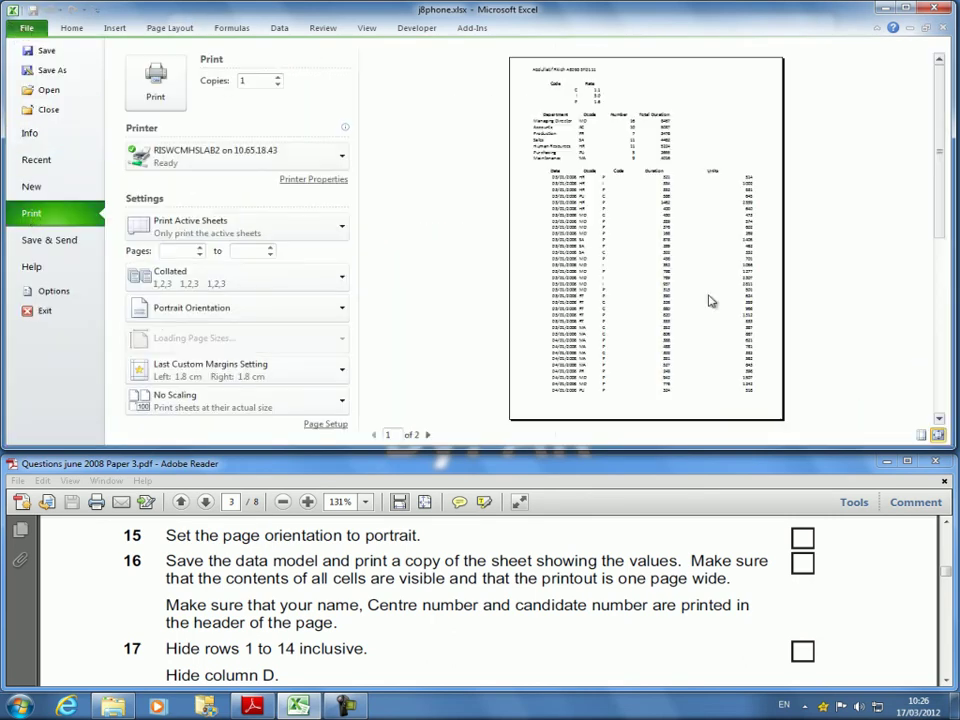
{"action": "left_click", "coordinate": [430, 437]}
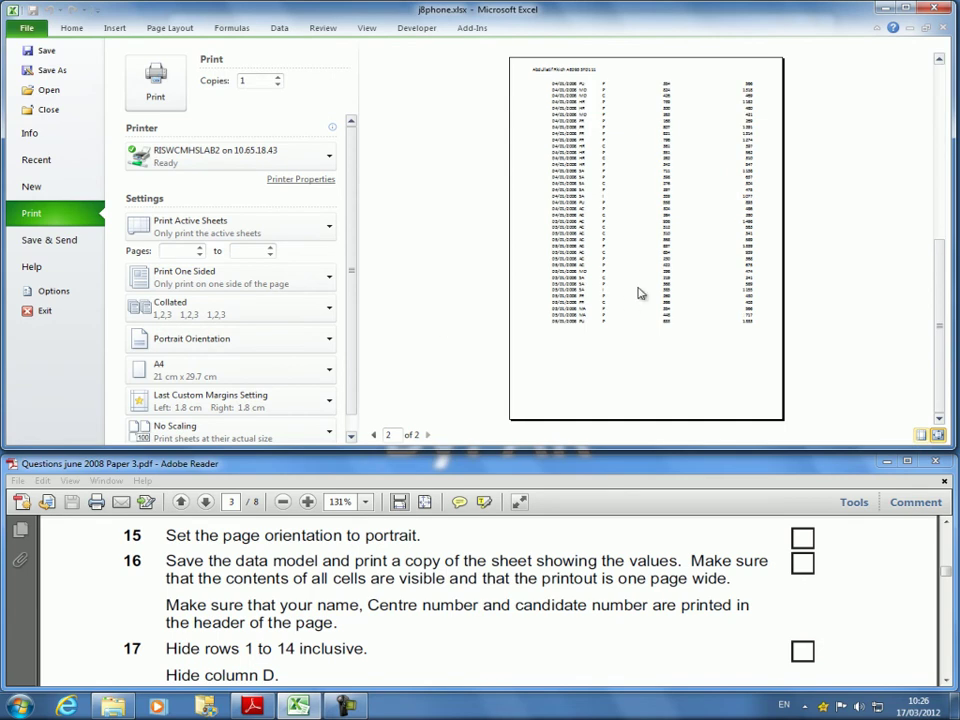
{"action": "left_click", "coordinate": [372, 437]}
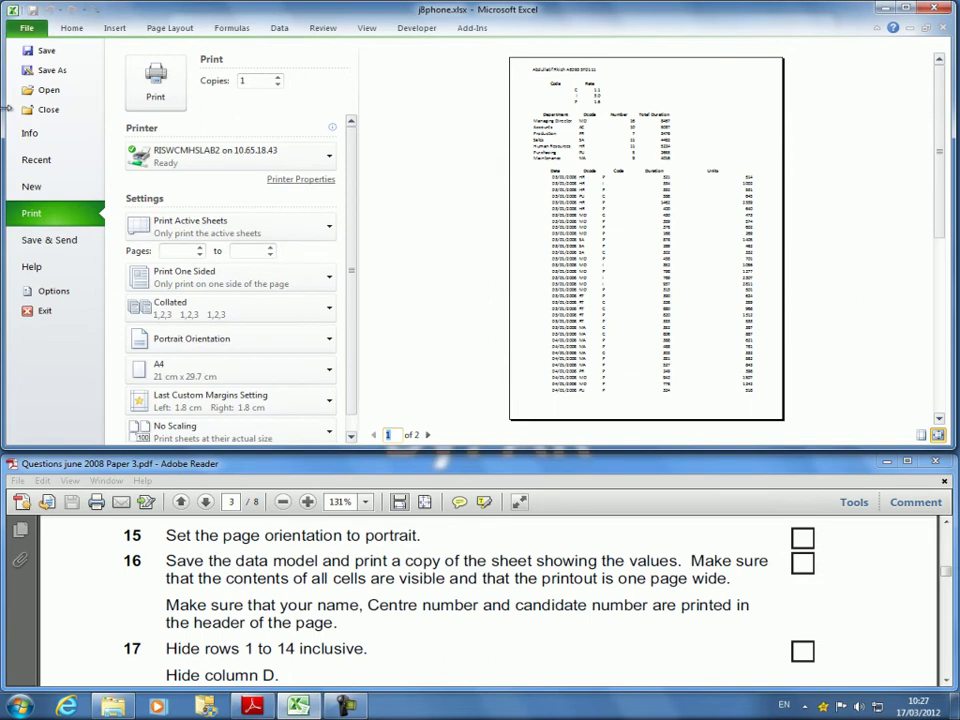
{"action": "left_click", "coordinate": [62, 27]}
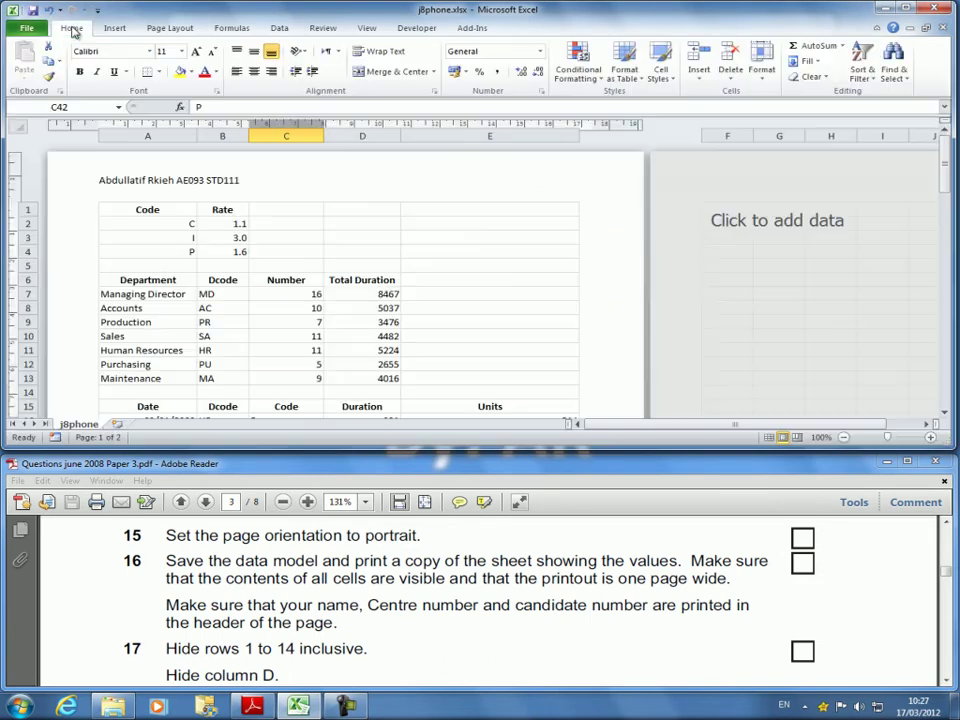
Return the sheet to Normal view and narrow column E to fit its Units values.
{"action": "left_click", "coordinate": [226, 613]}
{"action": "scroll", "coordinate": [226, 613], "scroll_direction": "down", "scroll_amount": 1}
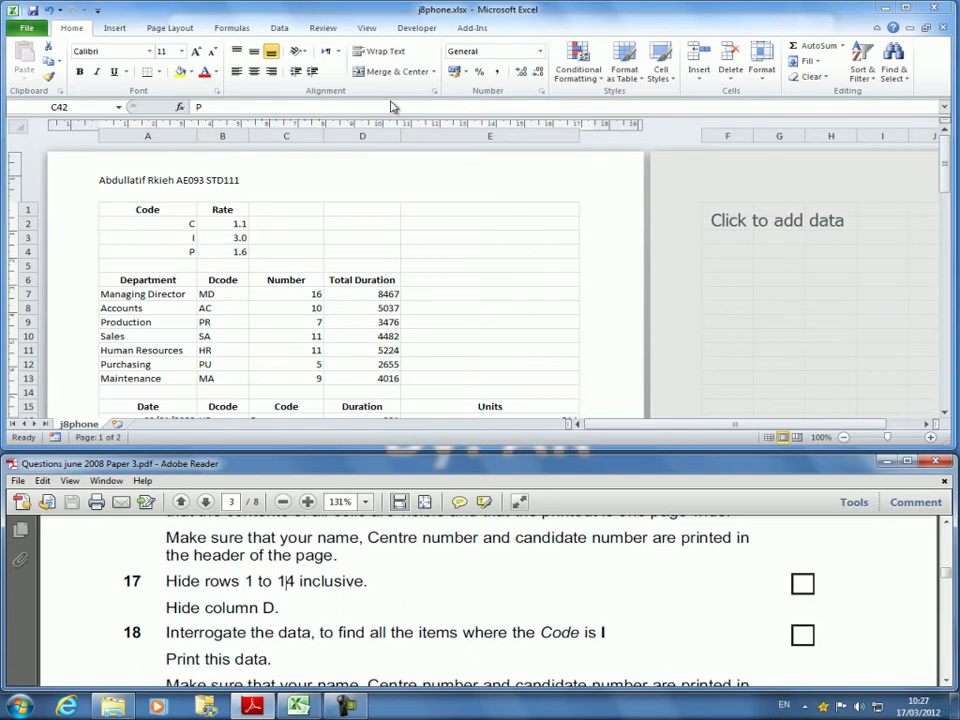
{"action": "left_click", "coordinate": [366, 29]}
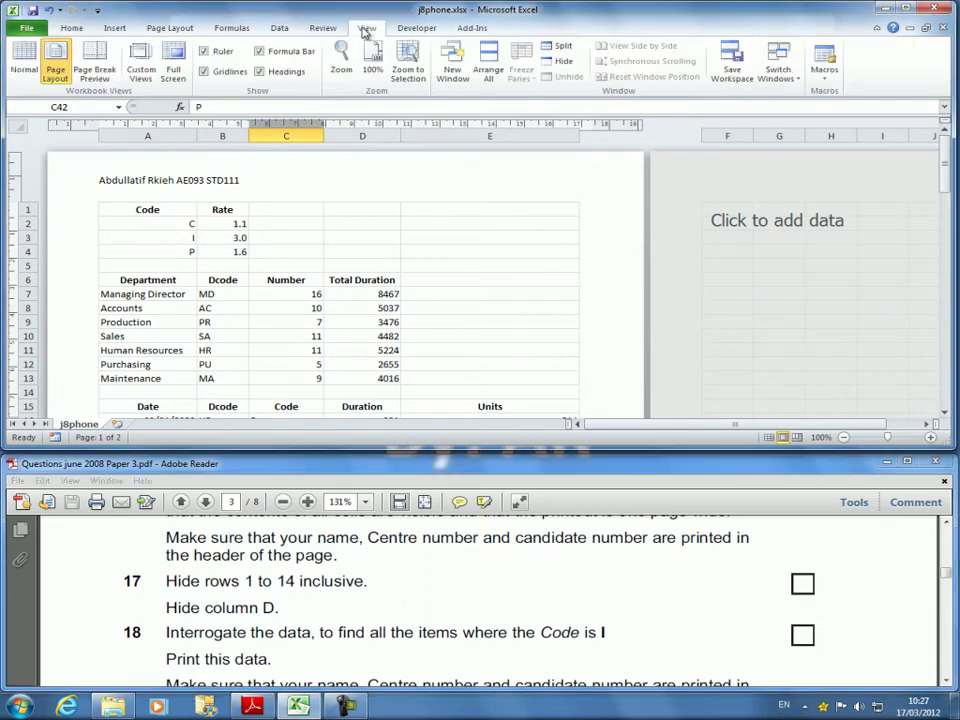
{"action": "left_click", "coordinate": [24, 58]}
{"action": "scroll", "coordinate": [270, 260], "scroll_direction": "up", "scroll_amount": 8}
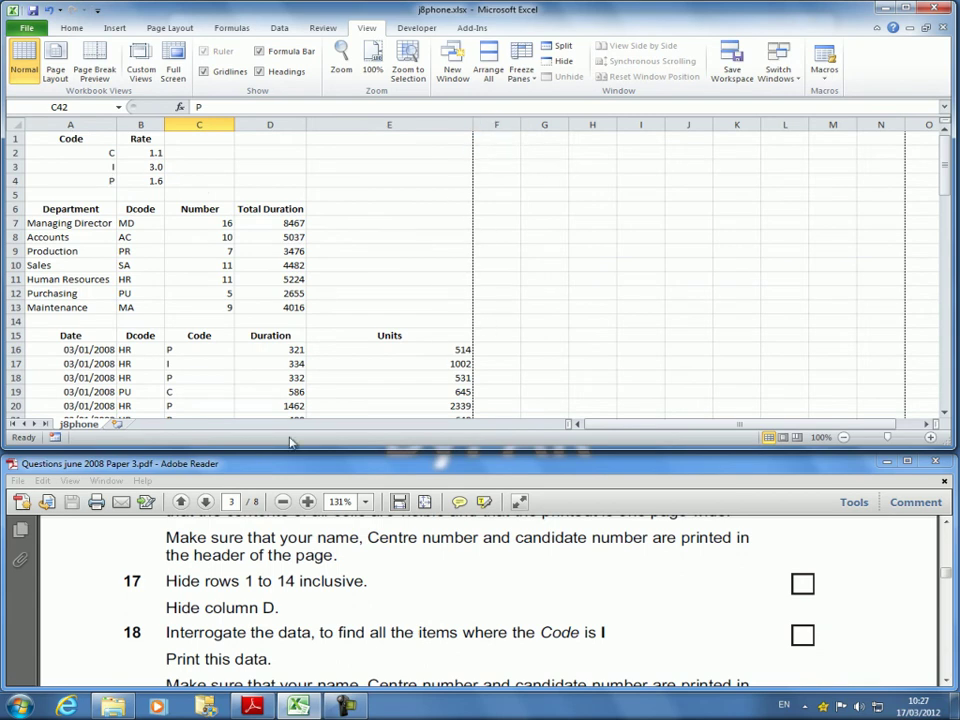
{"action": "double_click", "coordinate": [473, 124]}
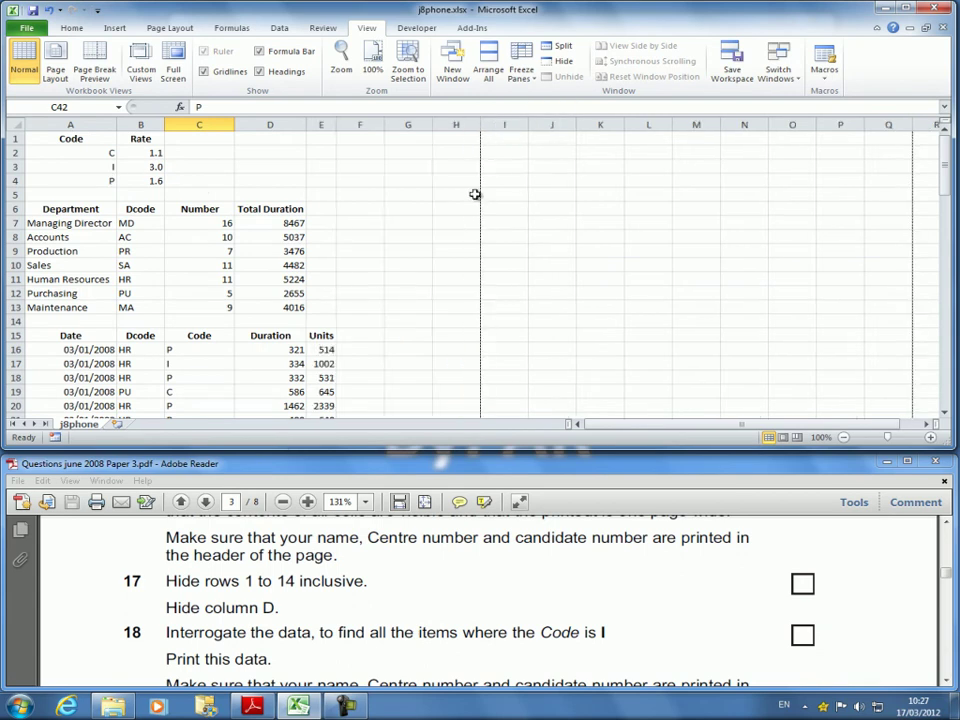
{"action": "left_click", "coordinate": [319, 337]}
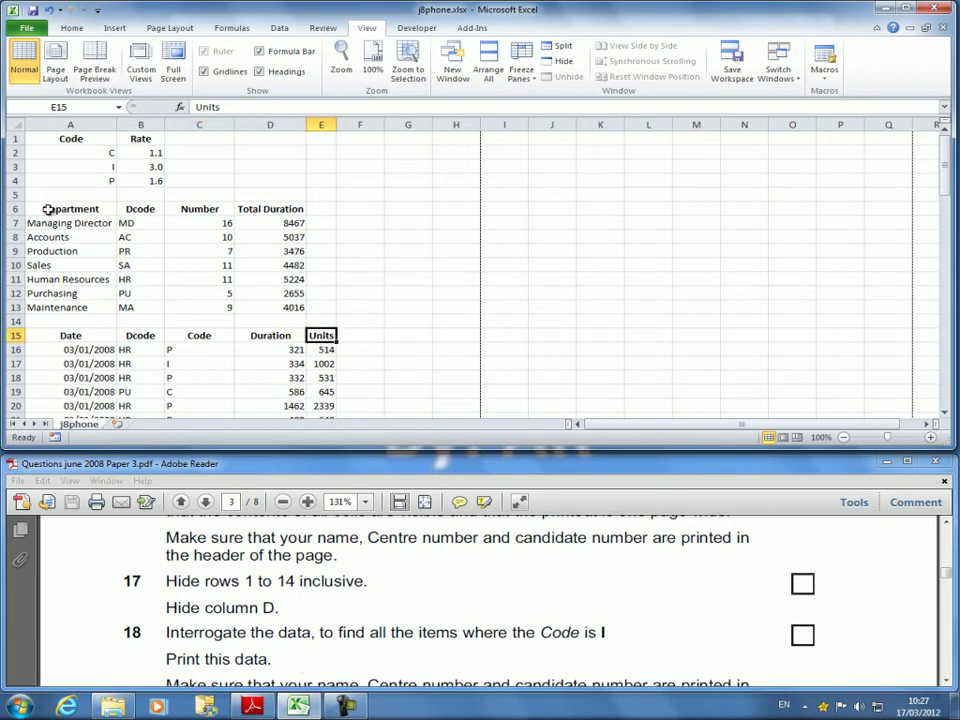
Select row headers 1 to 14 and hide them so the Date heading row comes first.
{"action": "left_click_drag", "start_coordinate": [13, 138], "coordinate": [12, 326]}
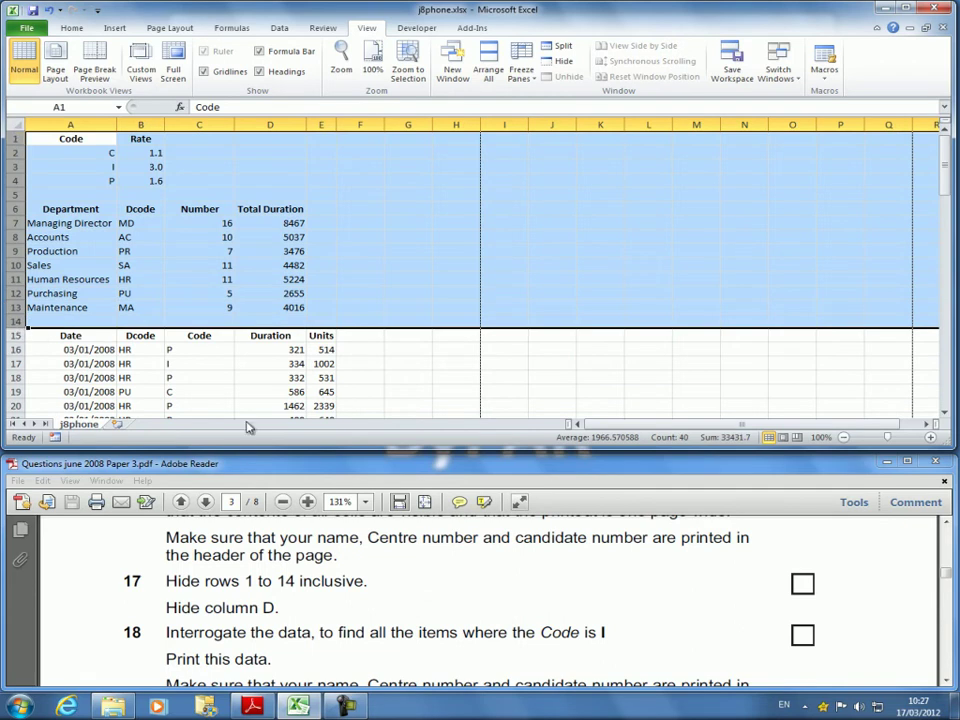
{"action": "left_click", "coordinate": [15, 138]}
{"action": "left_click_drag", "start_coordinate": [15, 138], "coordinate": [26, 324]}
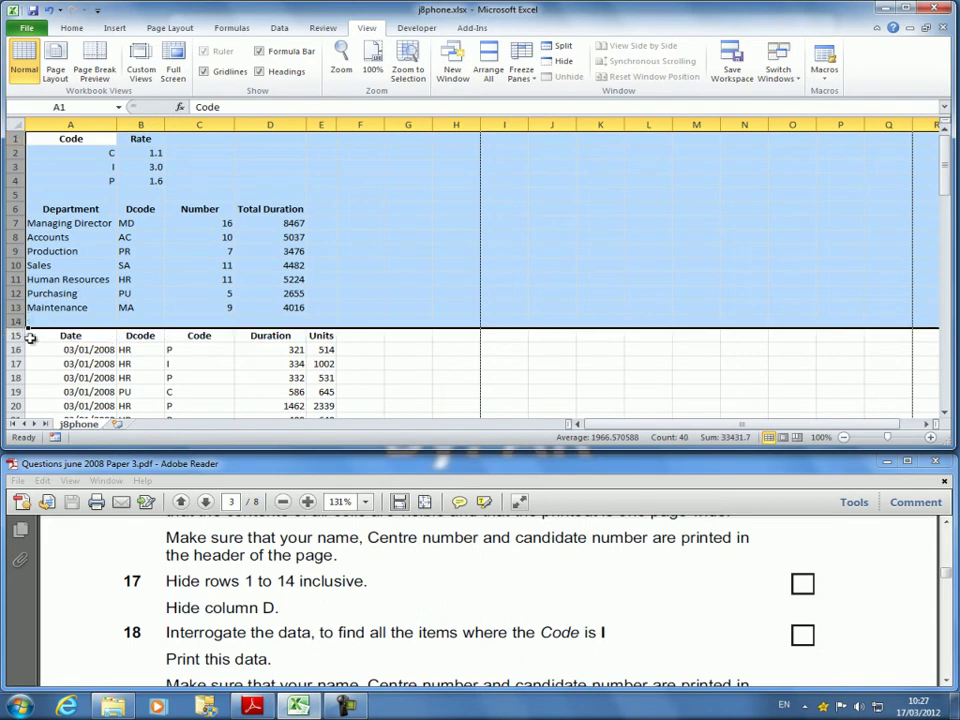
{"action": "right_click", "coordinate": [14, 164]}
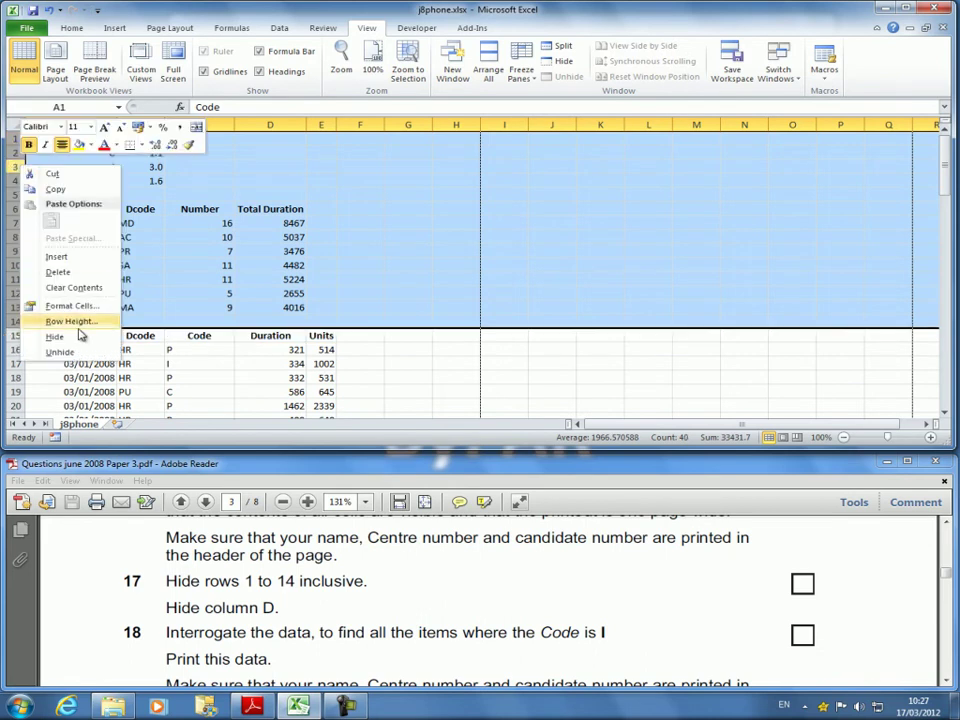
{"action": "left_click", "coordinate": [68, 337]}
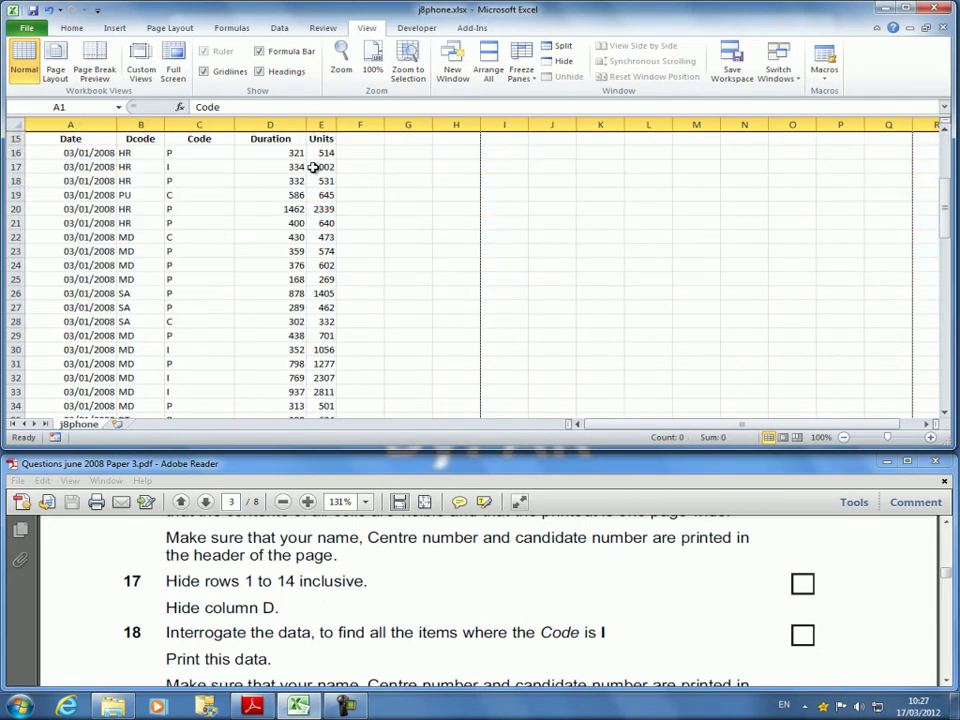
{"action": "left_click", "coordinate": [302, 152]}
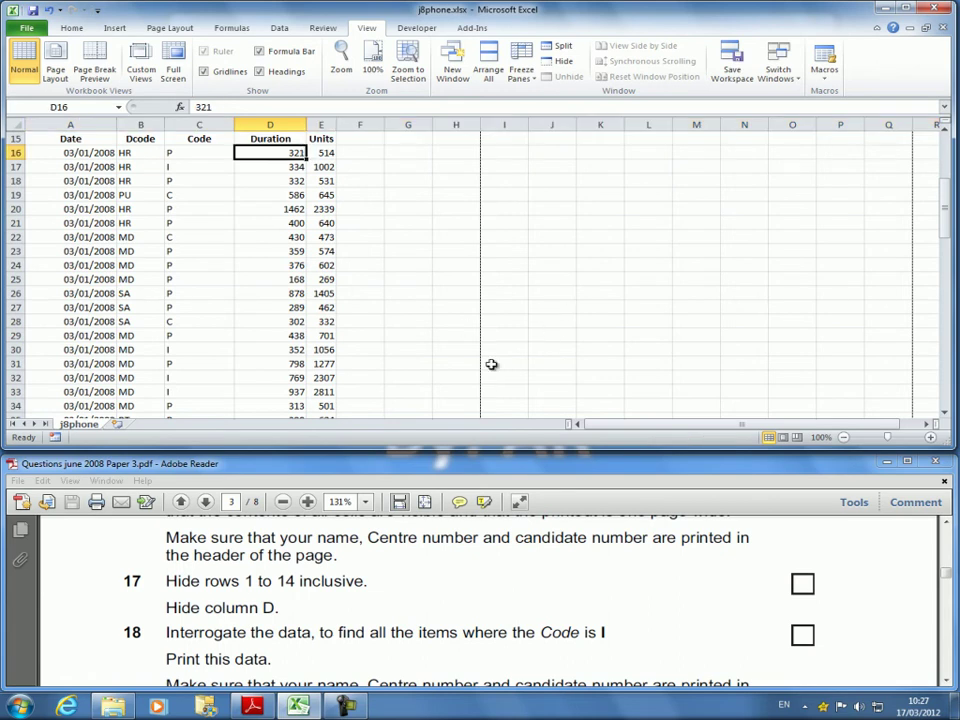
{"action": "left_click", "coordinate": [300, 628]}
{"action": "scroll", "coordinate": [330, 621], "scroll_direction": "down", "scroll_amount": 2}
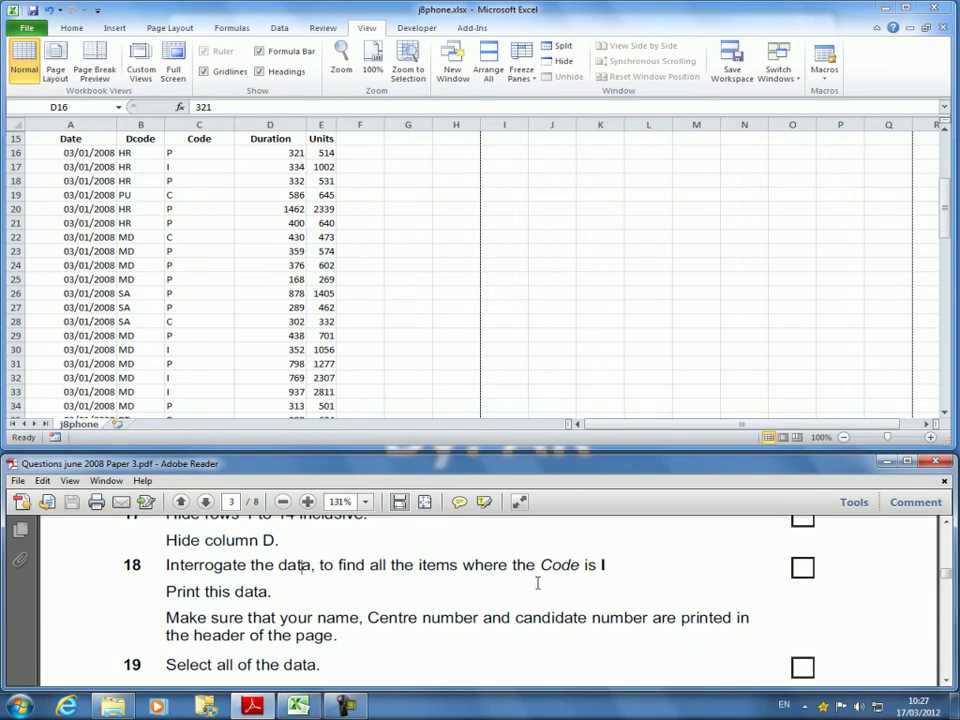
Turn on AutoFilter for the table headings starting at Date in A15.
{"action": "left_click", "coordinate": [72, 138]}
{"action": "key", "text": "F2"}
{"action": "left_click", "coordinate": [76, 140]}
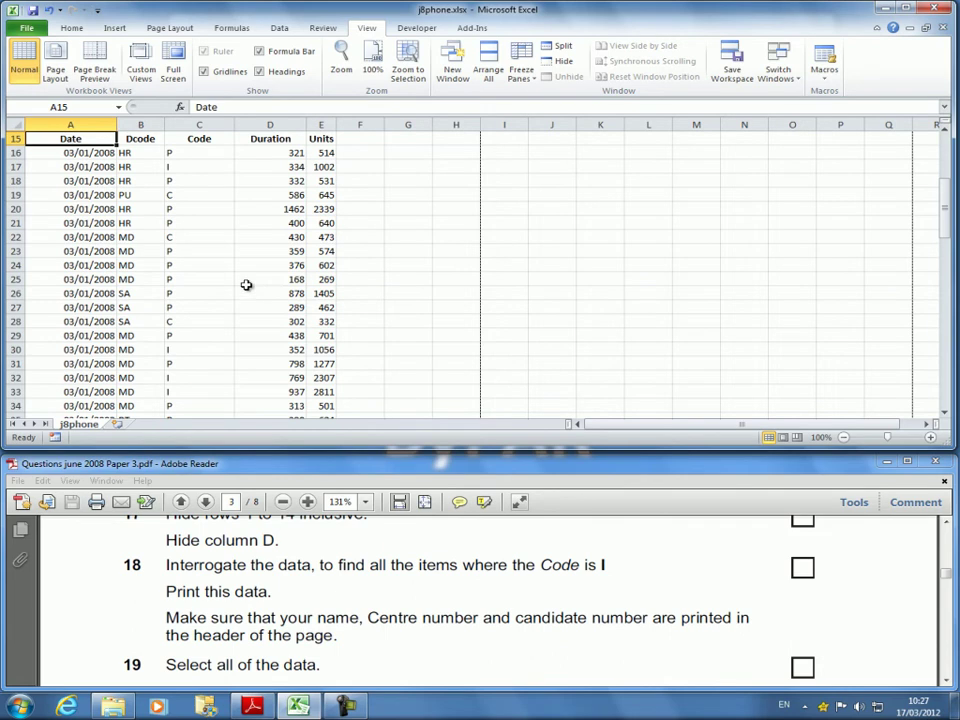
{"action": "left_click", "coordinate": [280, 28]}
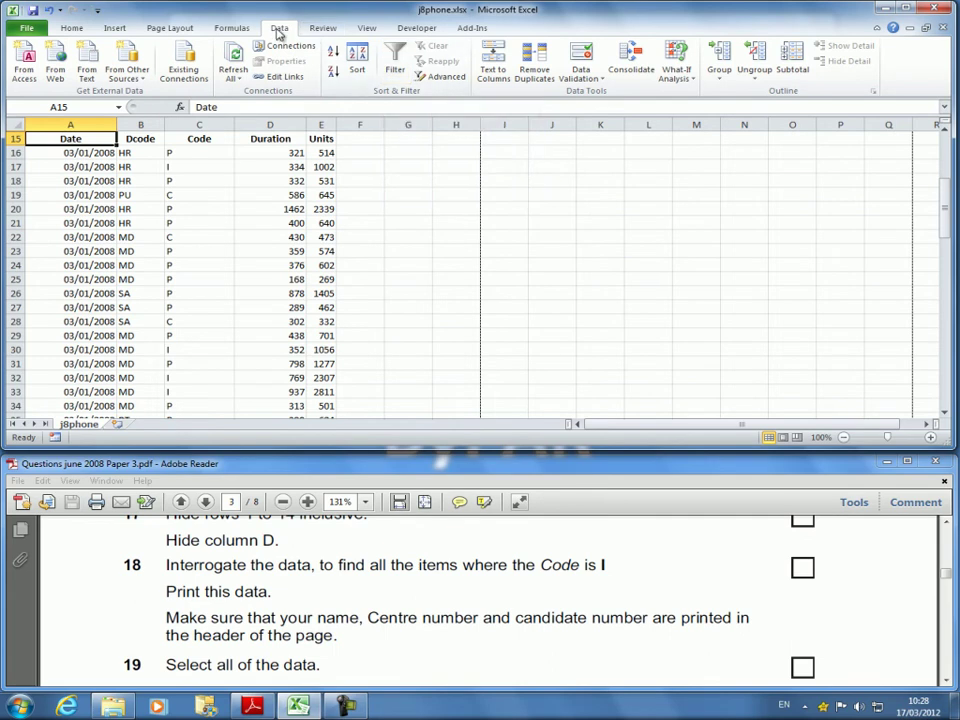
{"action": "left_click", "coordinate": [396, 58]}
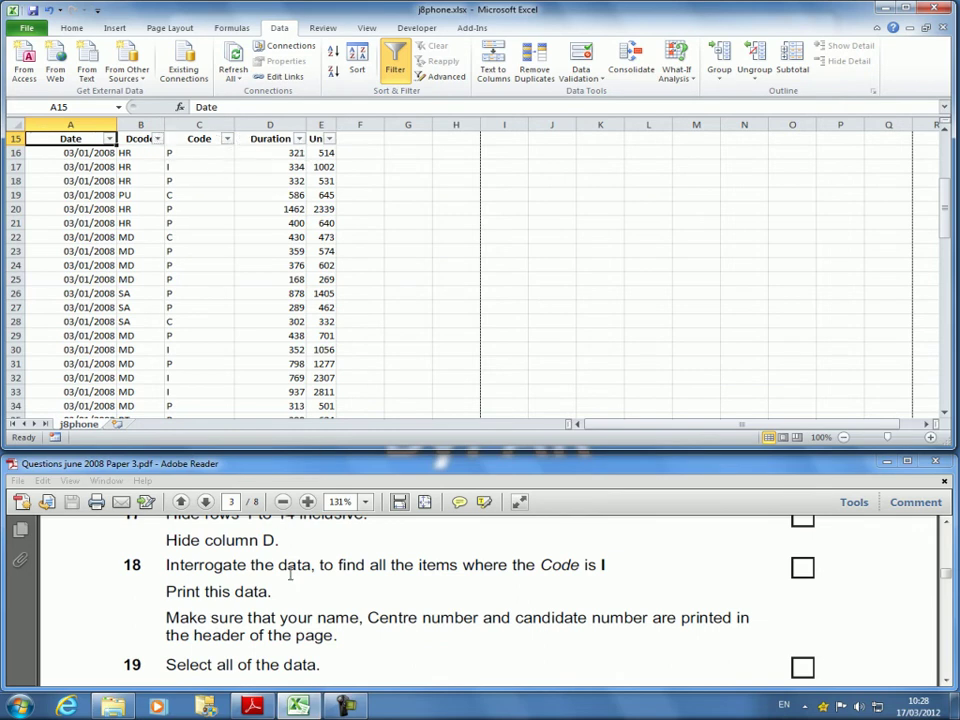
Filter the Code column to show only the I records (6 of 74).
{"action": "left_click", "coordinate": [227, 141]}
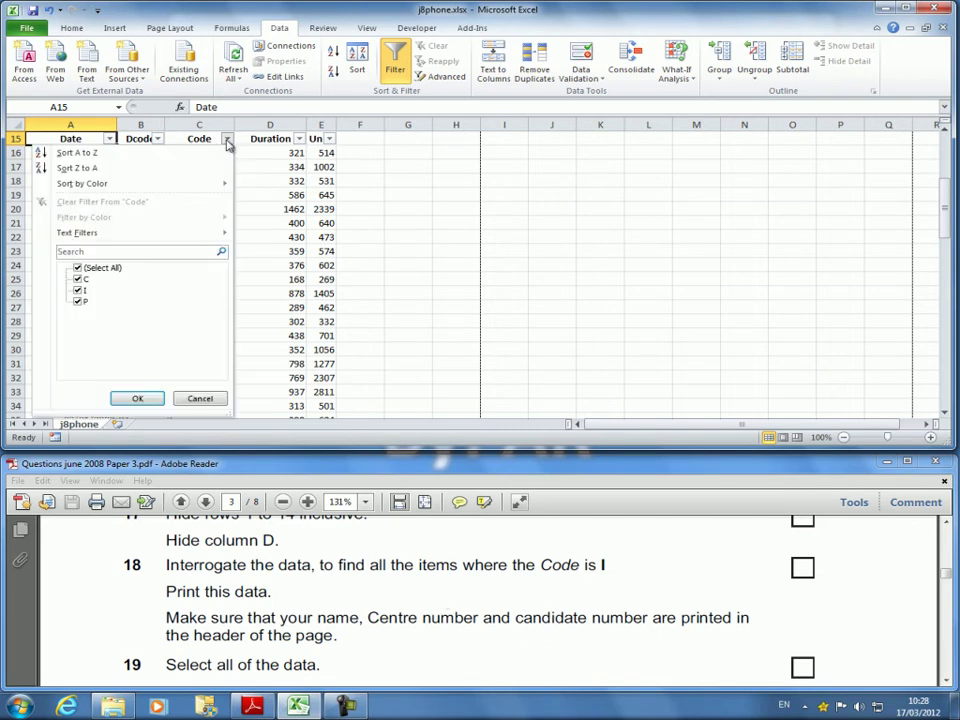
{"action": "left_click", "coordinate": [79, 269]}
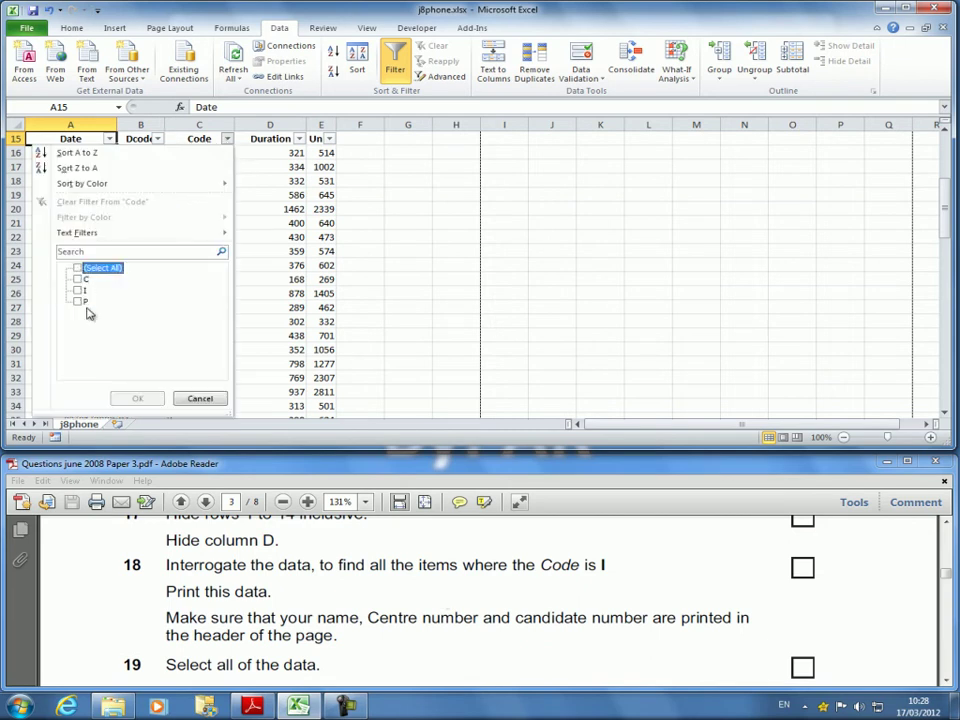
{"action": "left_click", "coordinate": [79, 290]}
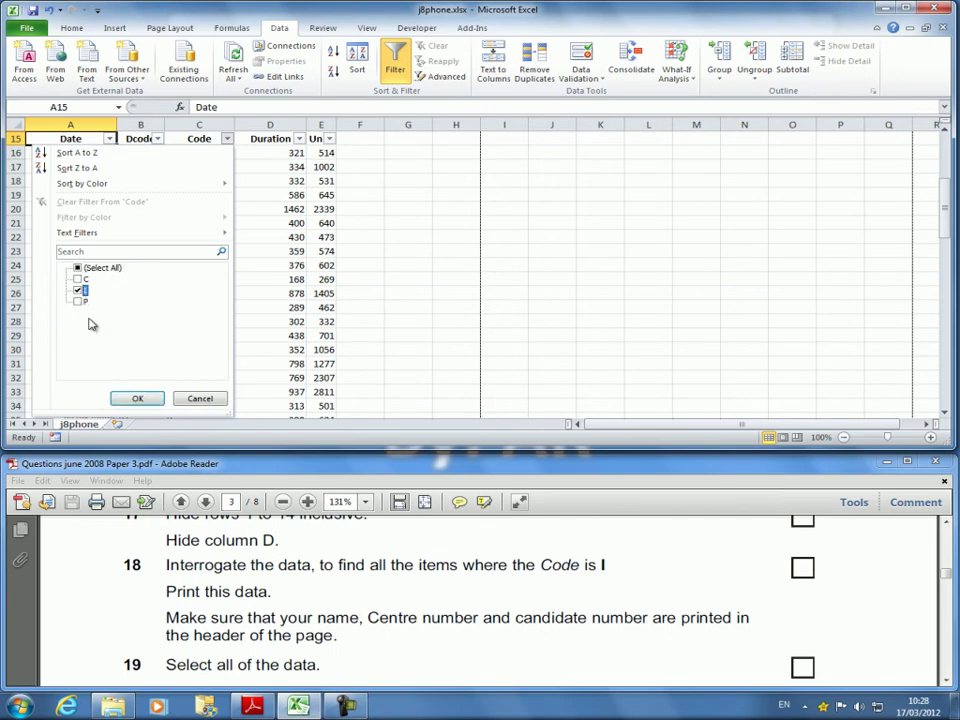
{"action": "left_click", "coordinate": [133, 398]}
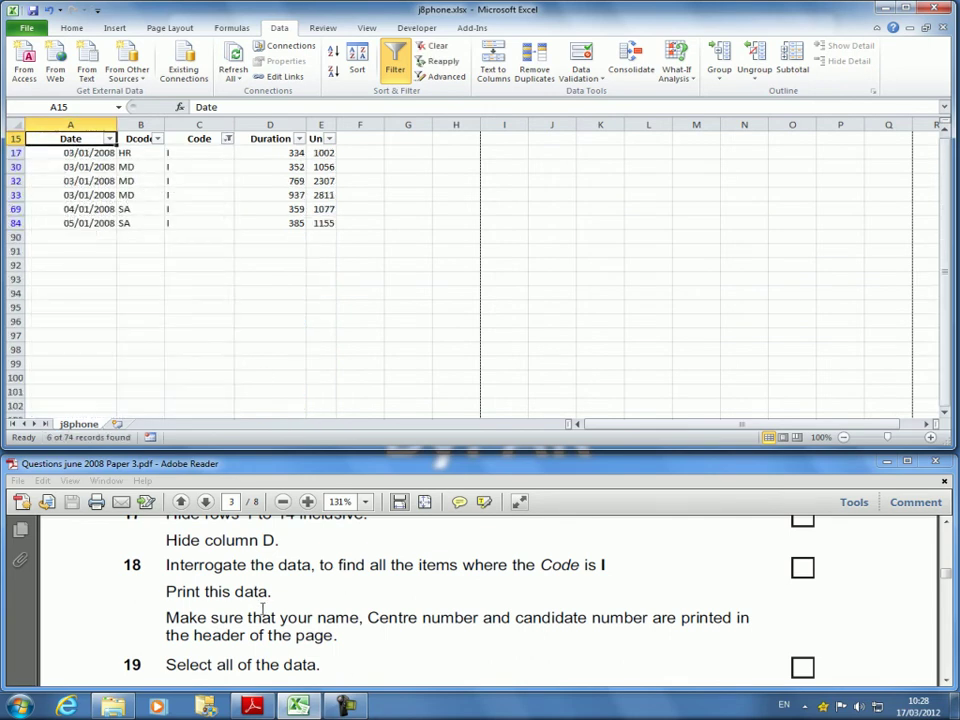
{"action": "left_click", "coordinate": [22, 28]}
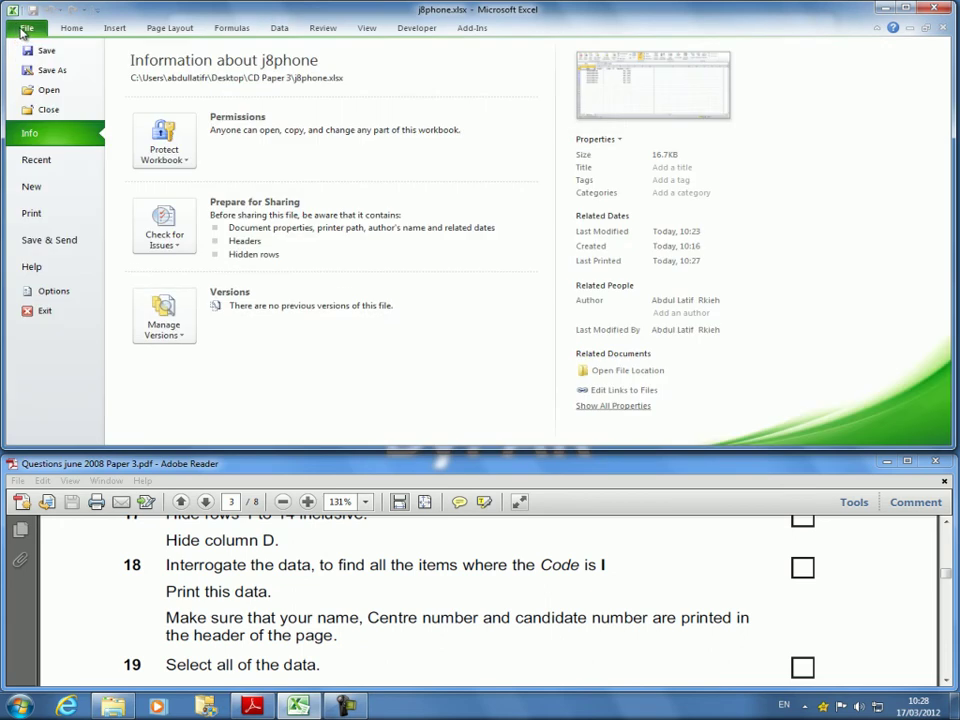
{"action": "left_click", "coordinate": [31, 212]}
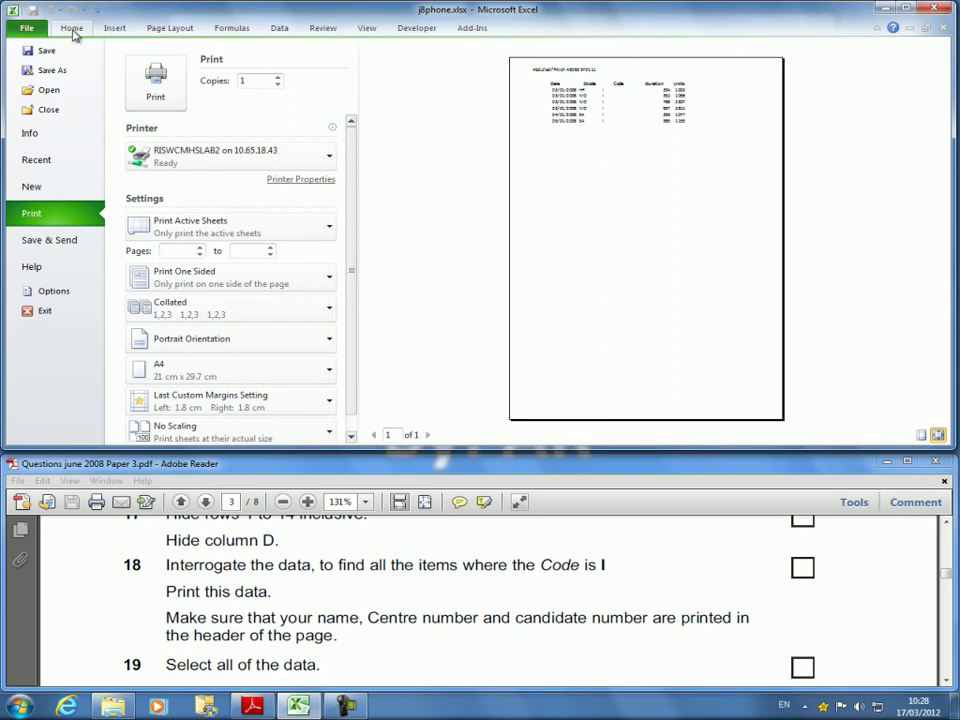
{"action": "left_click", "coordinate": [72, 29]}
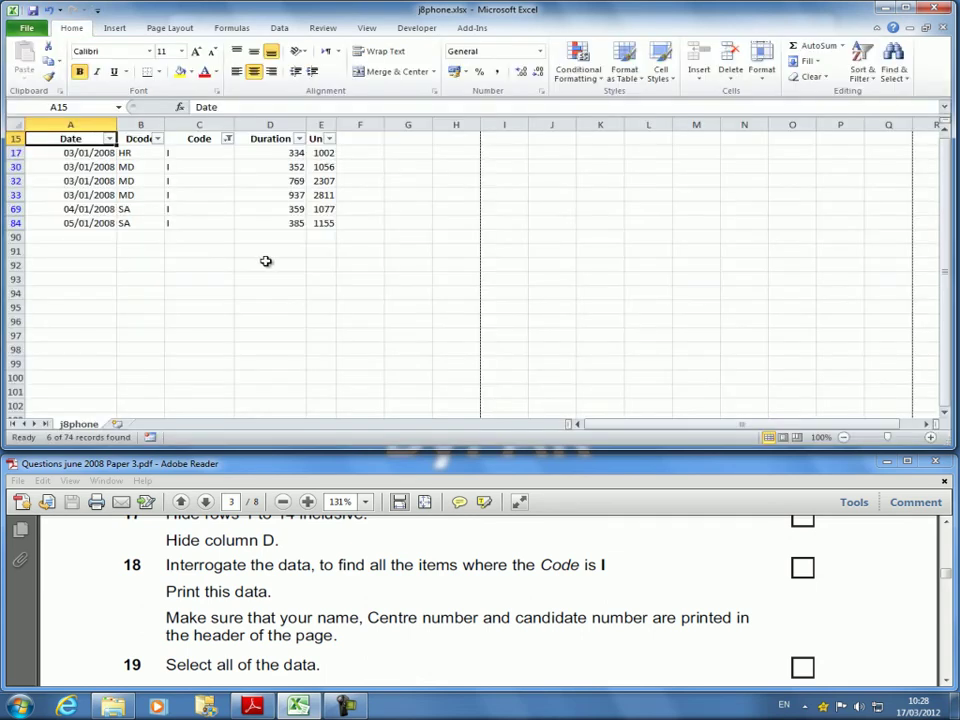
Read the question paper's instruction about selecting all the data.
{"action": "left_click", "coordinate": [395, 666]}
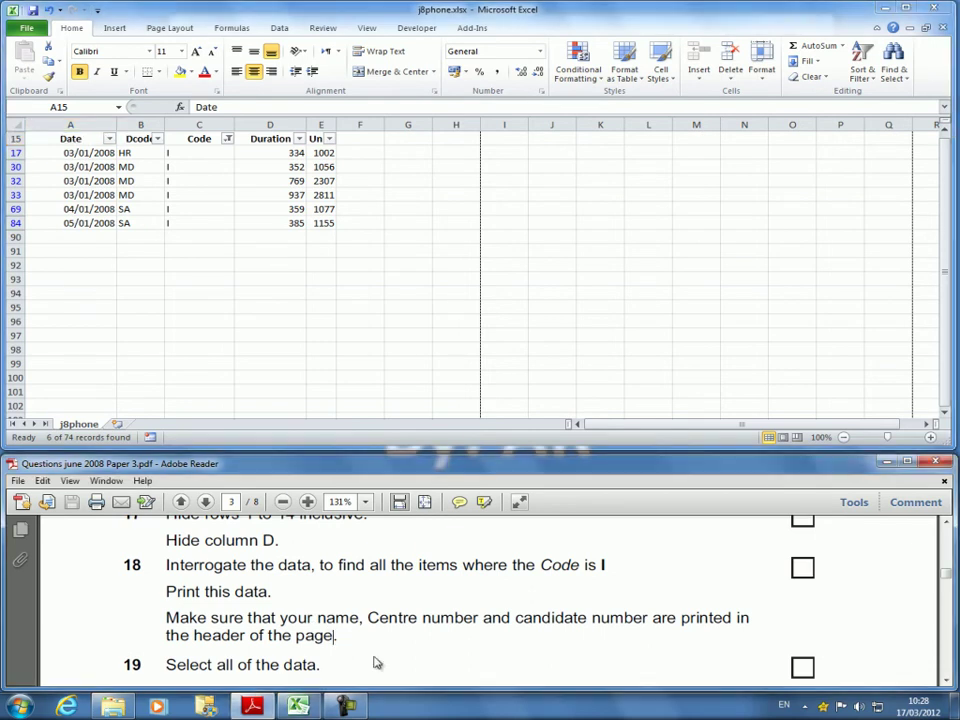
{"action": "scroll", "coordinate": [395, 666], "scroll_direction": "down", "scroll_amount": 2}
{"action": "left_click_drag", "start_coordinate": [164, 590], "coordinate": [322, 597]}
{"action": "left_click", "coordinate": [344, 603]}
Clear the Code filter so records with codes P, I and C all show again.
{"action": "left_click", "coordinate": [228, 140]}
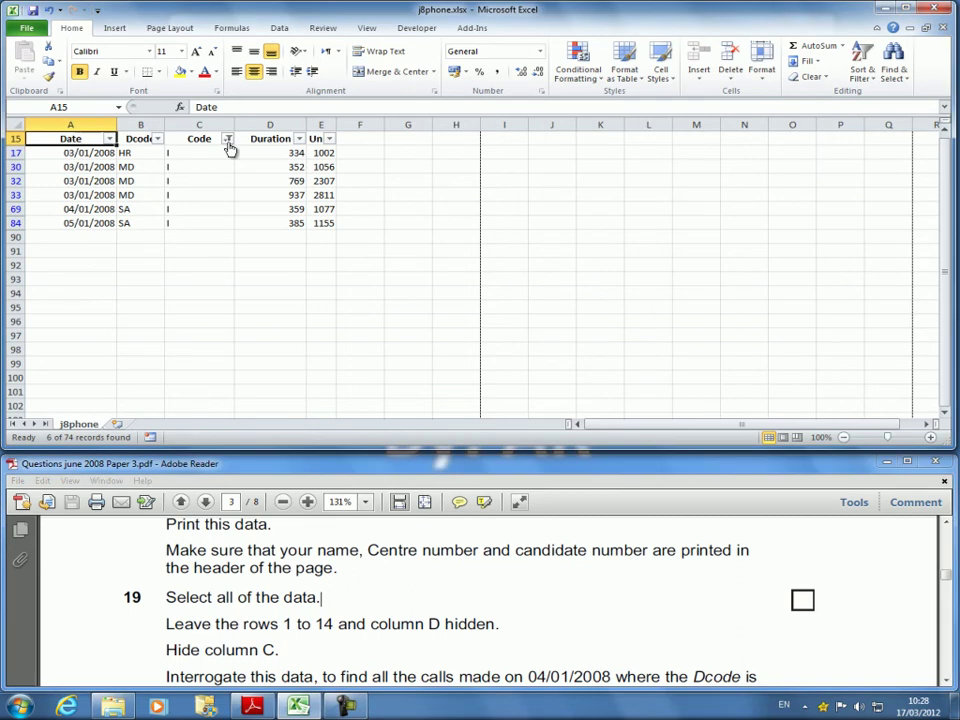
{"action": "left_click", "coordinate": [79, 269]}
{"action": "left_click", "coordinate": [136, 398]}
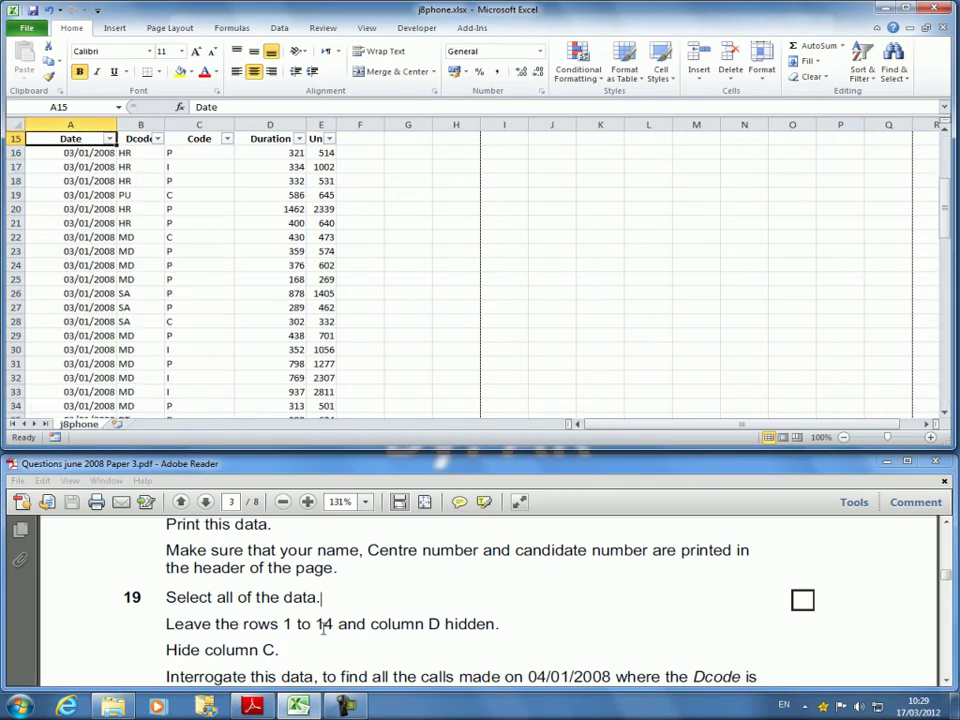
Read the question paper's next instruction: Hide column D.
{"action": "left_click", "coordinate": [215, 624]}
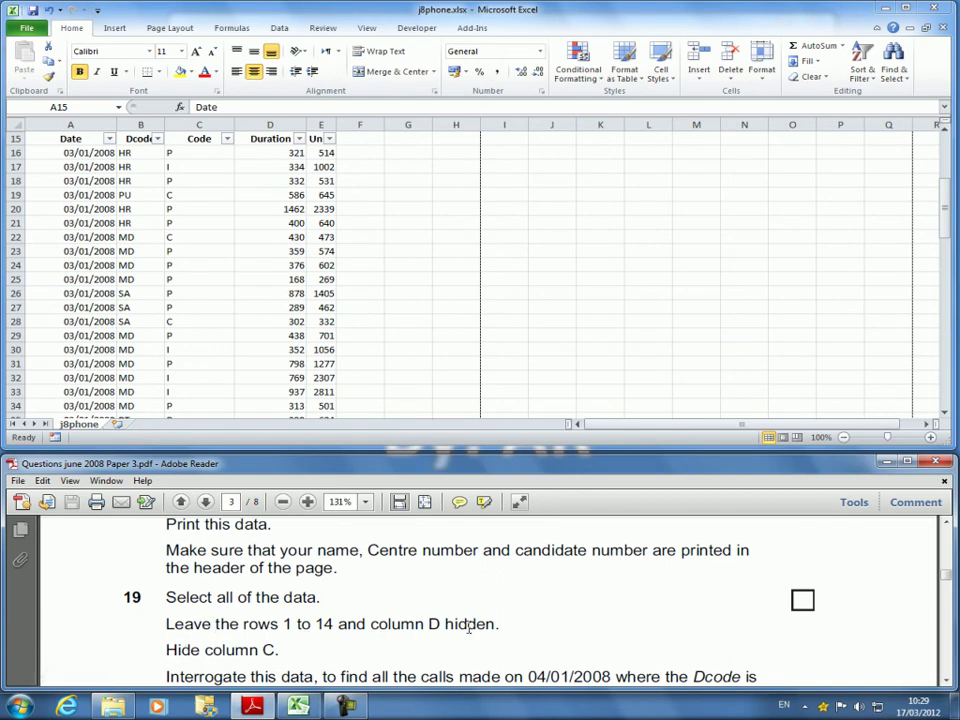
{"action": "scroll", "coordinate": [288, 565], "scroll_direction": "up", "scroll_amount": 2}
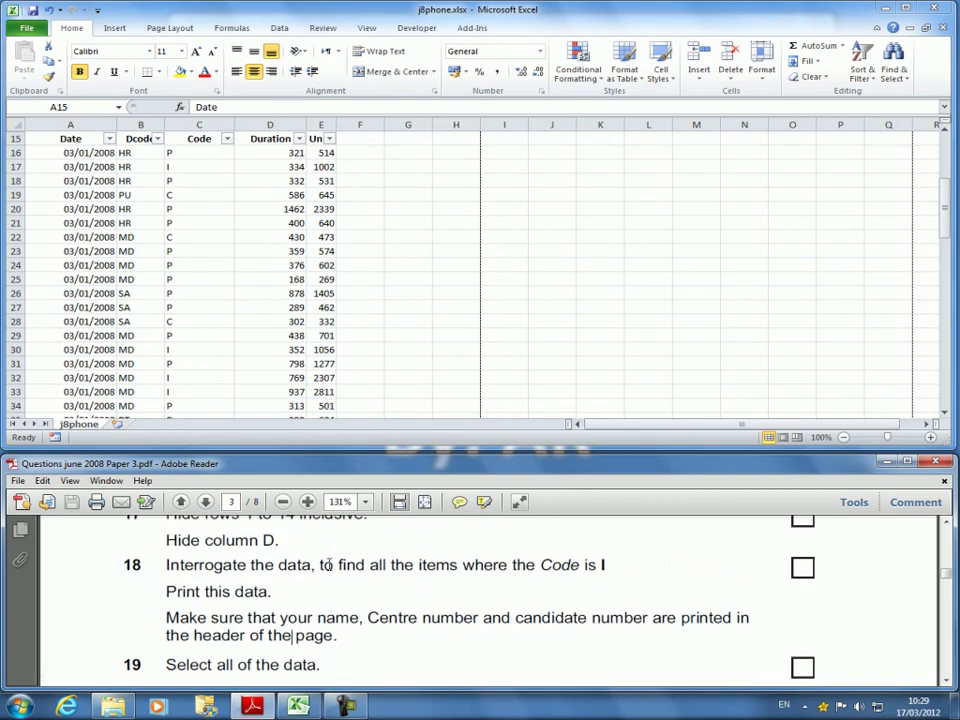
{"action": "left_click_drag", "start_coordinate": [167, 573], "coordinate": [290, 582]}
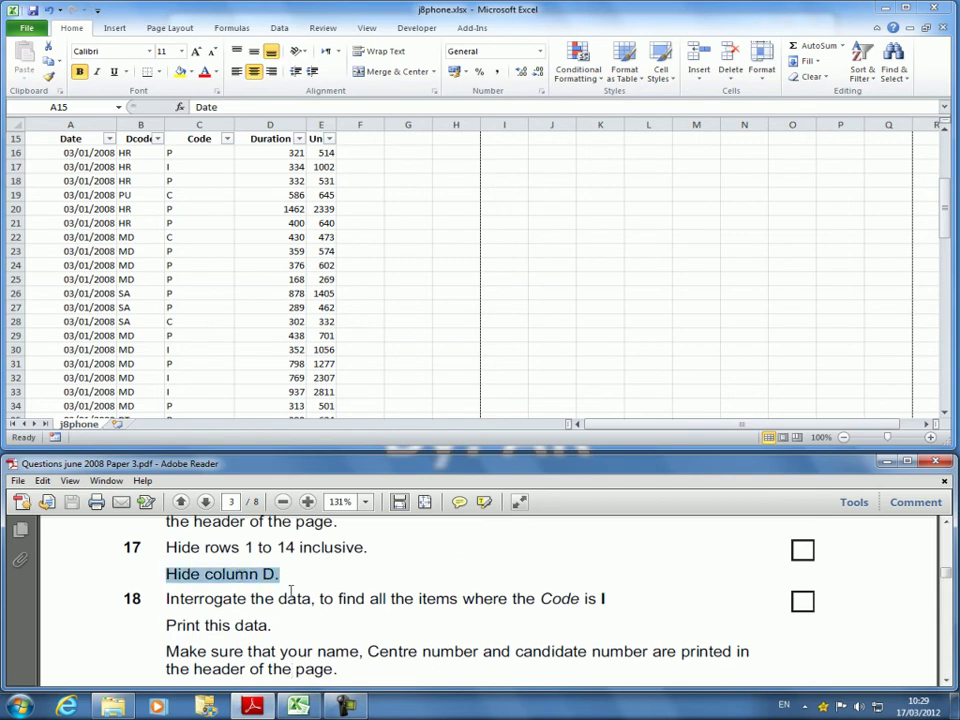
{"action": "left_click", "coordinate": [193, 568]}
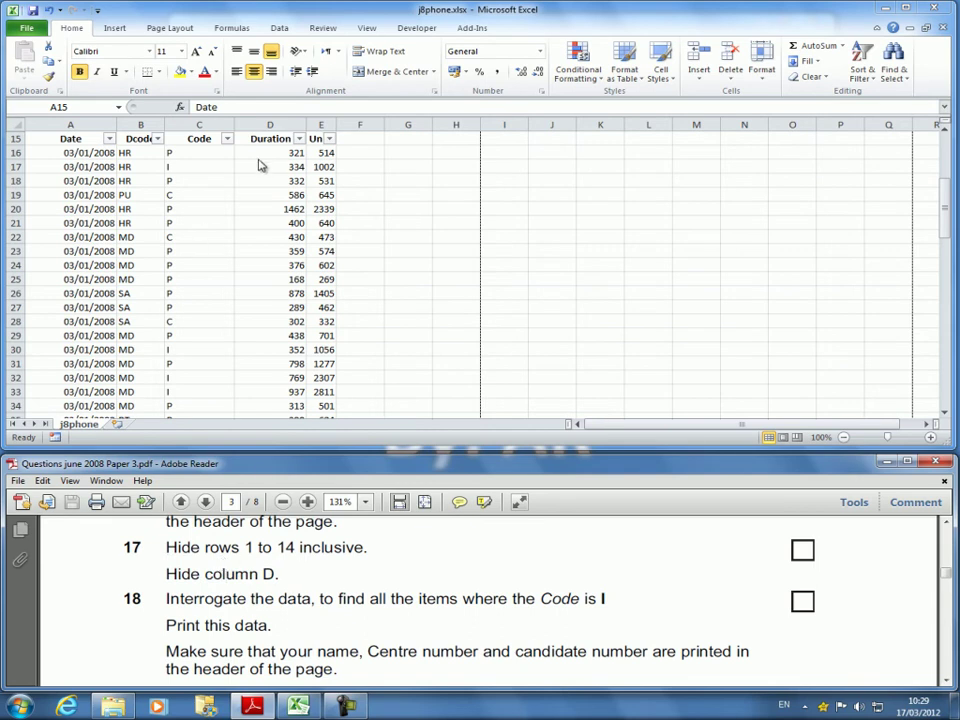
Hide the Duration column D, then select cell E16.
{"action": "left_click", "coordinate": [269, 125]}
{"action": "right_click", "coordinate": [269, 125]}
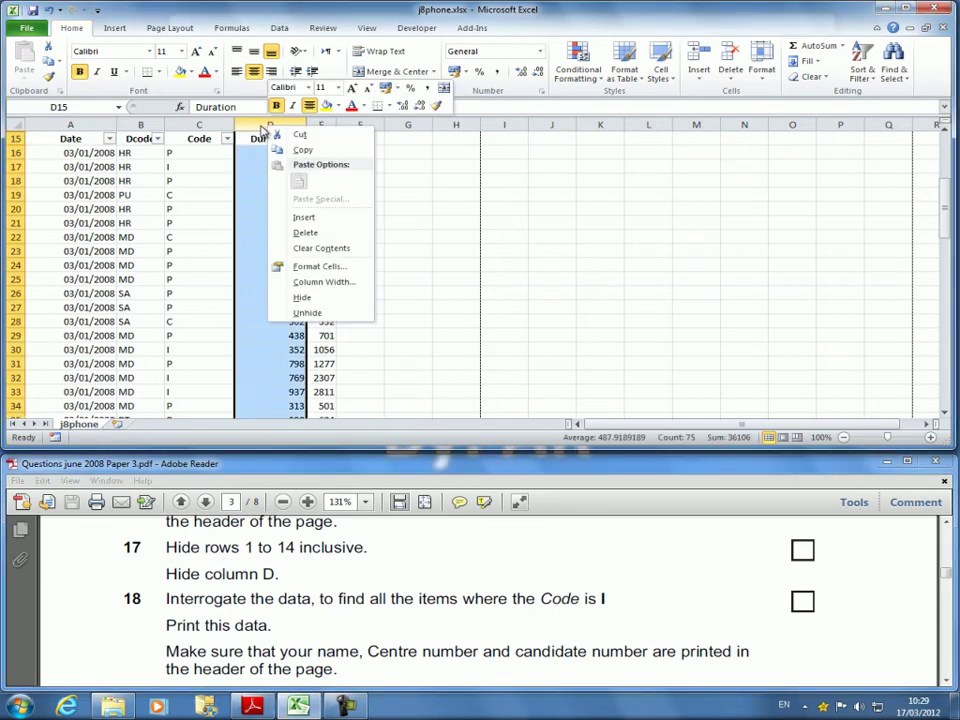
{"action": "left_click", "coordinate": [316, 297]}
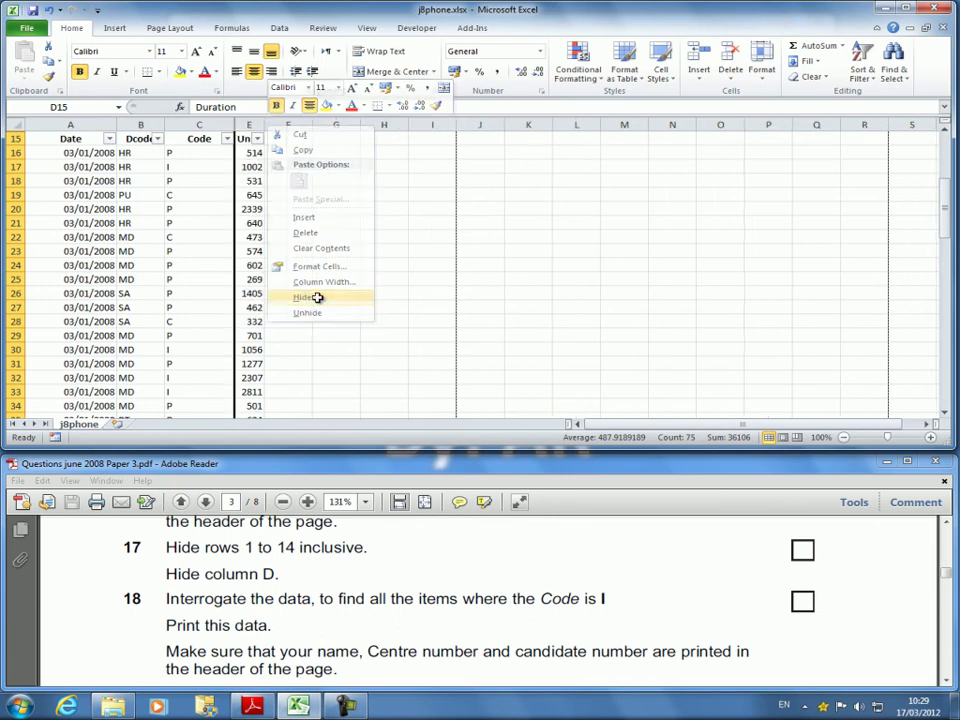
{"action": "left_click", "coordinate": [251, 152]}
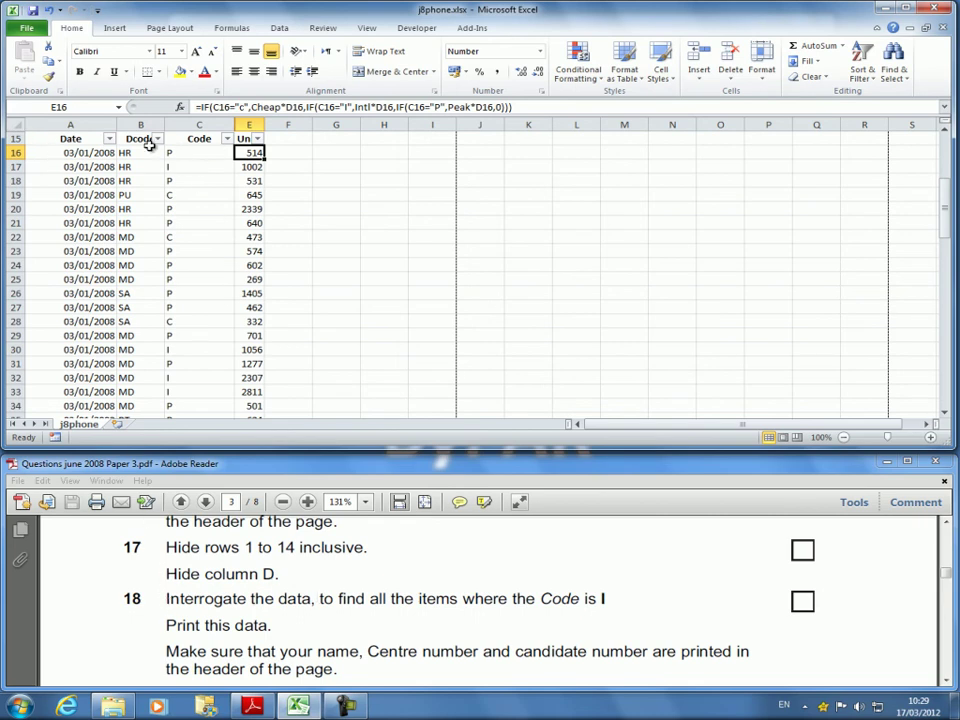
Filter the Code column to show only Code I records.
{"action": "left_click", "coordinate": [226, 139]}
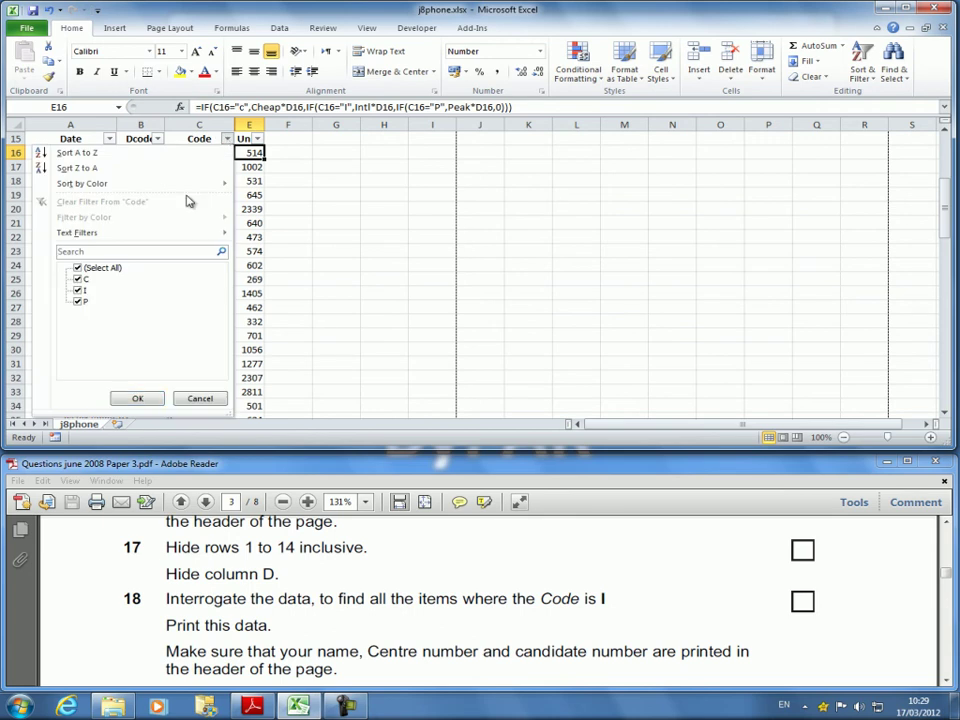
{"action": "left_click", "coordinate": [89, 268]}
{"action": "left_click", "coordinate": [78, 290]}
{"action": "left_click", "coordinate": [135, 398]}
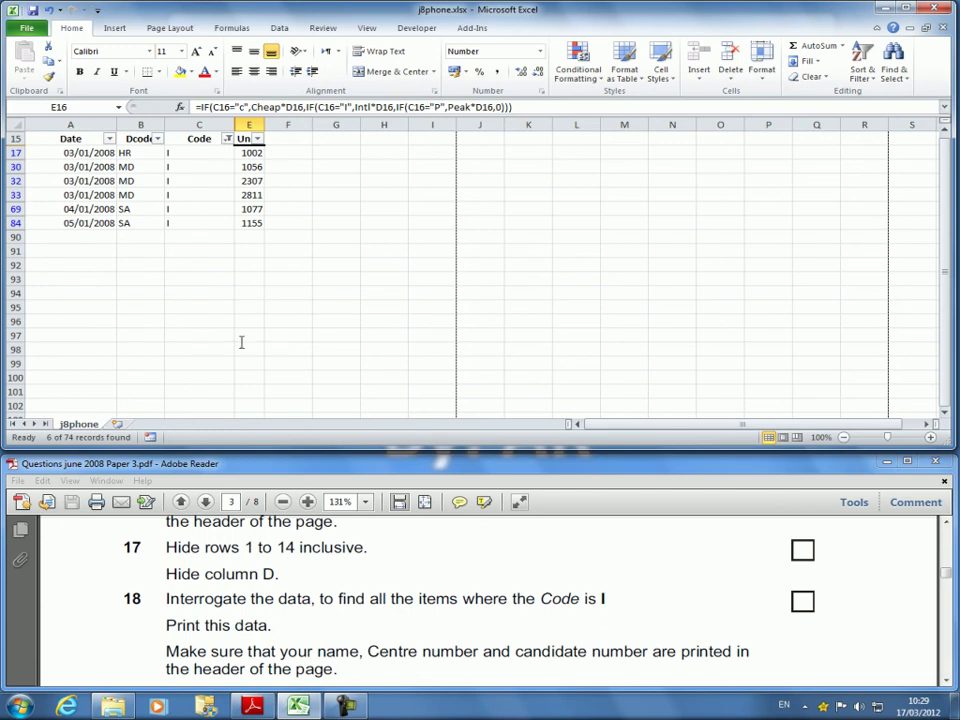
Check question 19 on the question paper, then reopen the Code filter.
{"action": "left_click", "coordinate": [278, 598]}
{"action": "scroll", "coordinate": [273, 617], "scroll_direction": "down", "scroll_amount": 1}
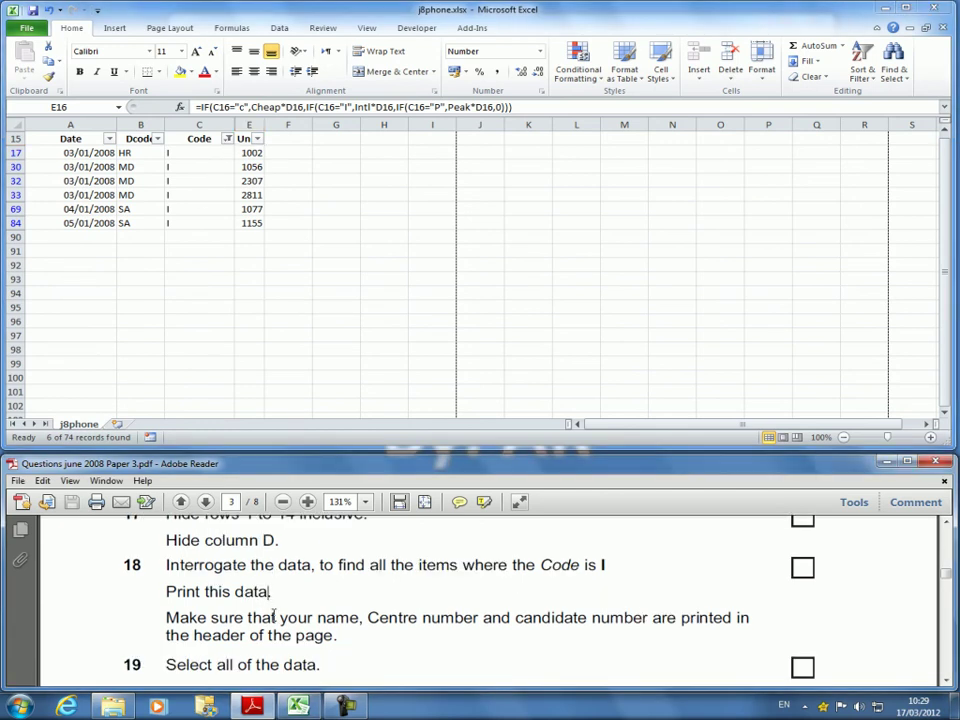
{"action": "scroll", "coordinate": [273, 617], "scroll_direction": "down", "scroll_amount": 2}
{"action": "scroll", "coordinate": [272, 615], "scroll_direction": "down", "scroll_amount": 1}
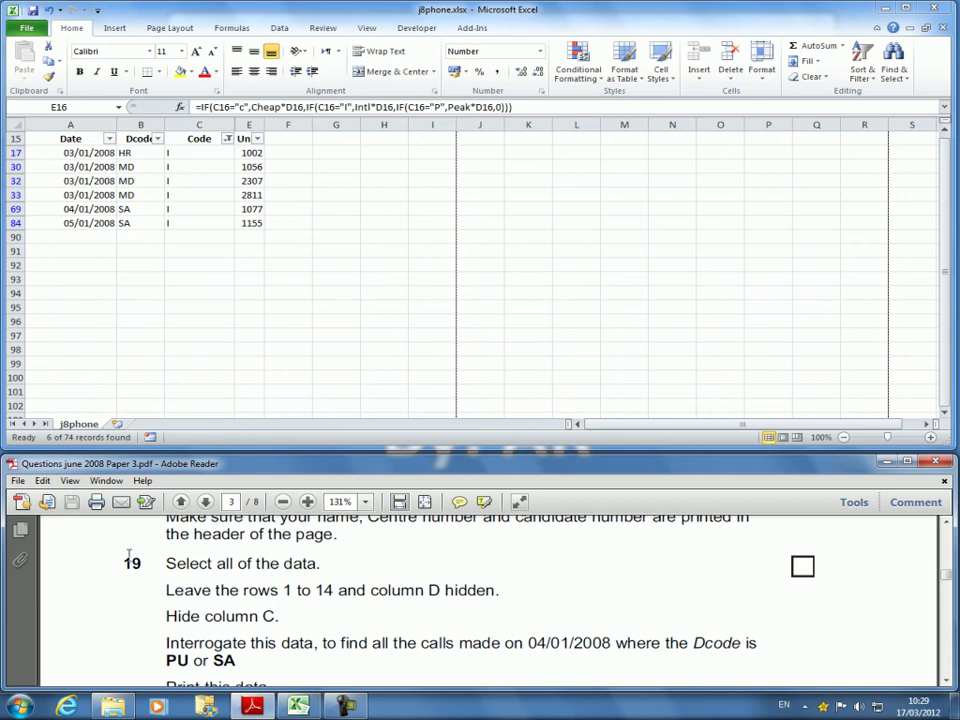
{"action": "left_click", "coordinate": [228, 144]}
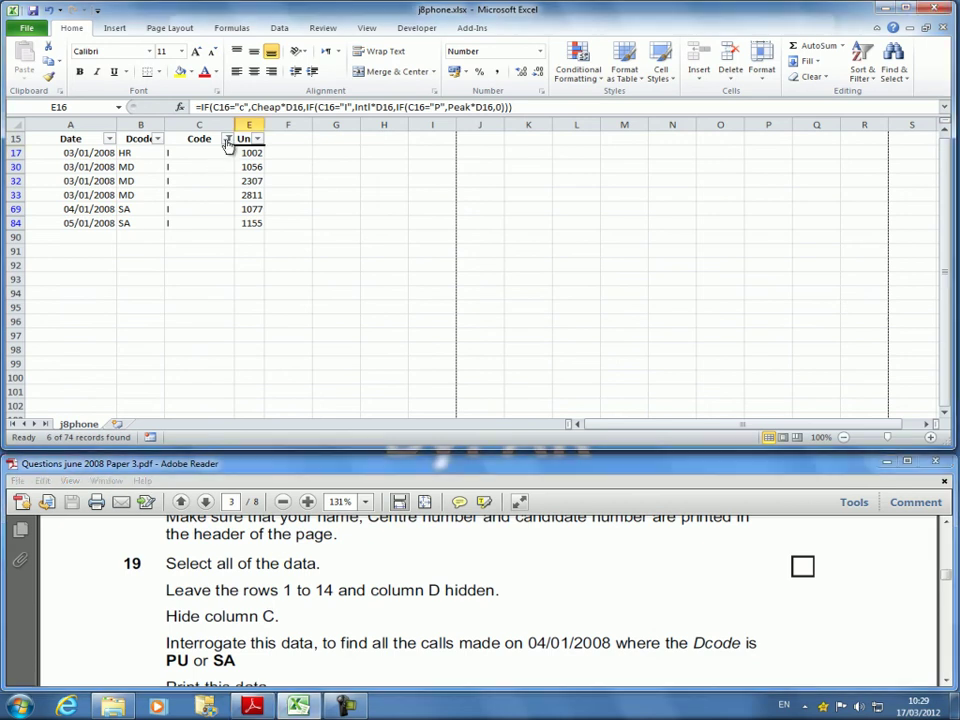
{"action": "left_click", "coordinate": [228, 139]}
Clear the Code filter so every record shows, then hide the Code column C.
{"action": "left_click", "coordinate": [77, 267]}
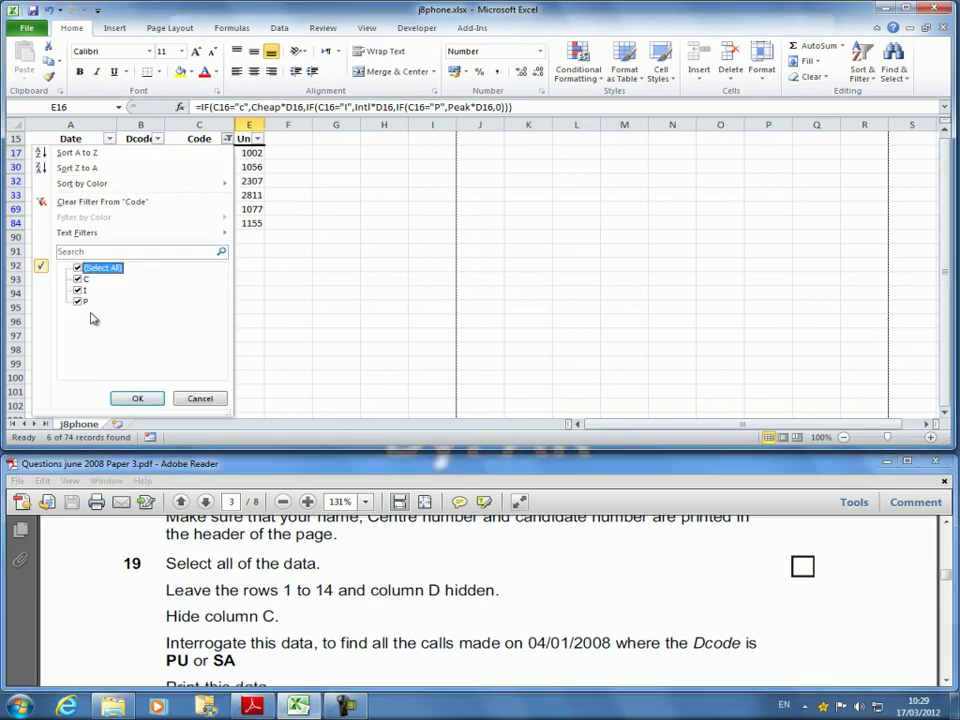
{"action": "left_click", "coordinate": [136, 399]}
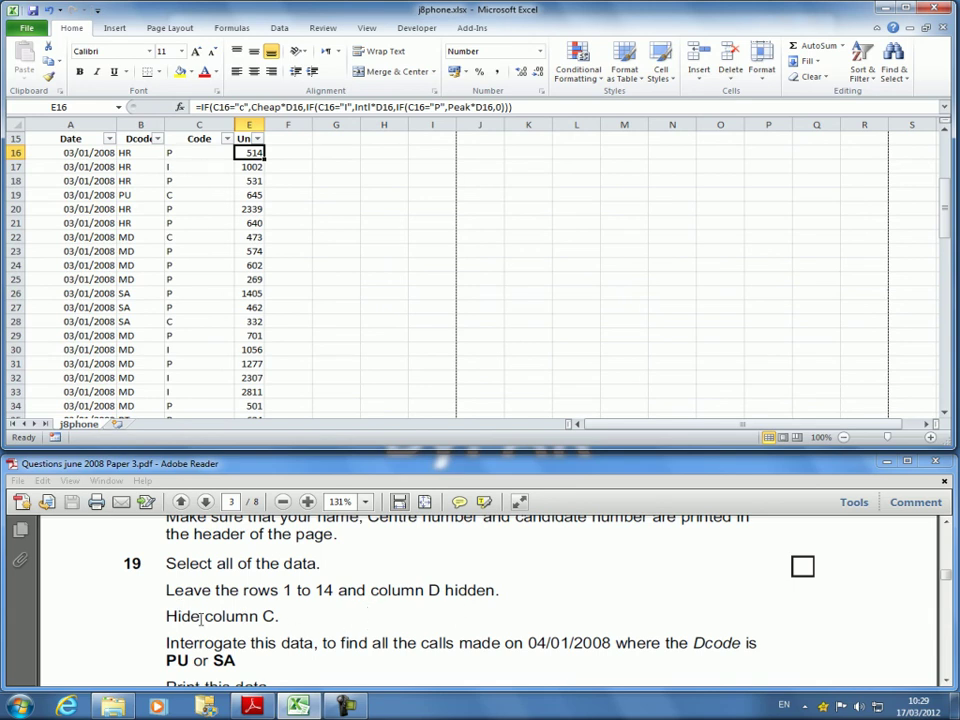
{"action": "left_click", "coordinate": [197, 124]}
{"action": "right_click", "coordinate": [197, 122]}
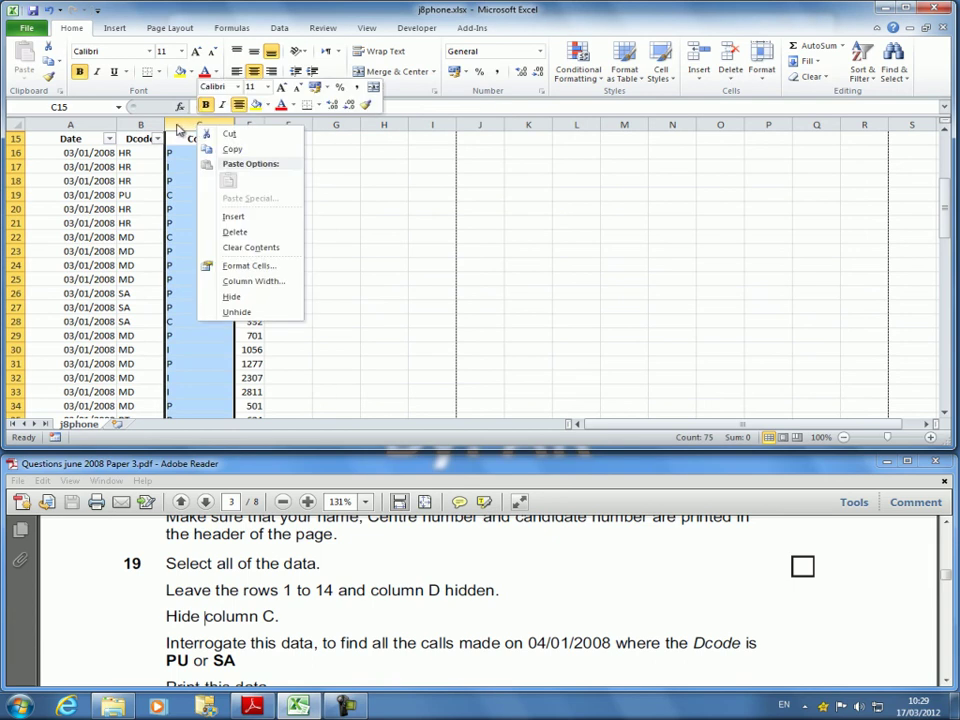
{"action": "left_click", "coordinate": [234, 298]}
{"action": "scroll", "coordinate": [300, 541], "scroll_direction": "down", "scroll_amount": 1}
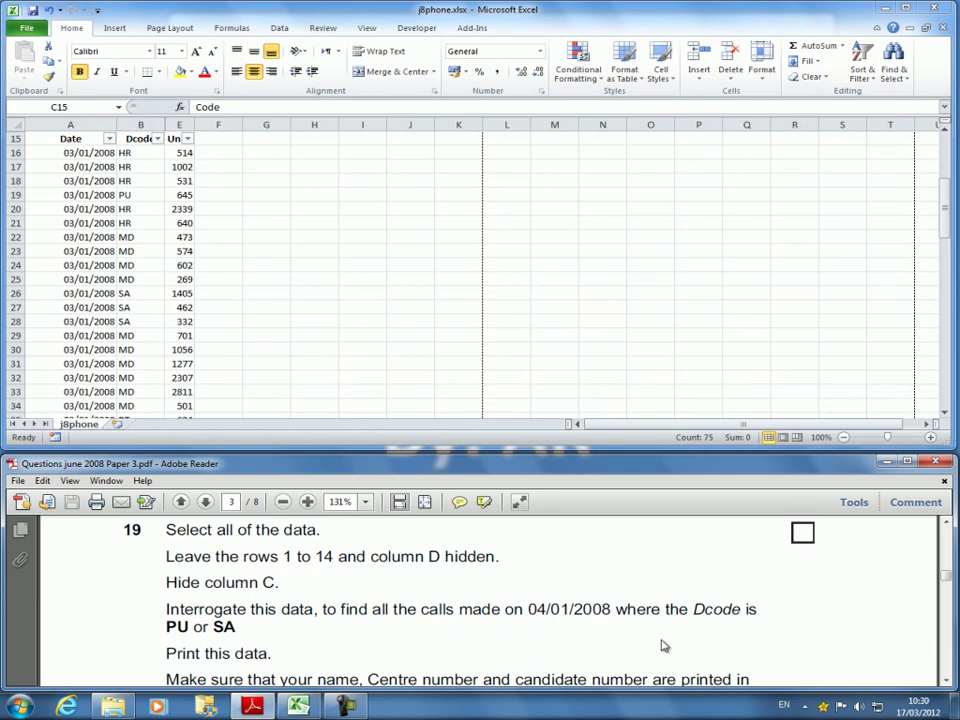
Filter the Date column to 04/01/2008 only, excluding 03 and 05 January.
{"action": "left_click", "coordinate": [112, 143]}
{"action": "left_click", "coordinate": [110, 139]}
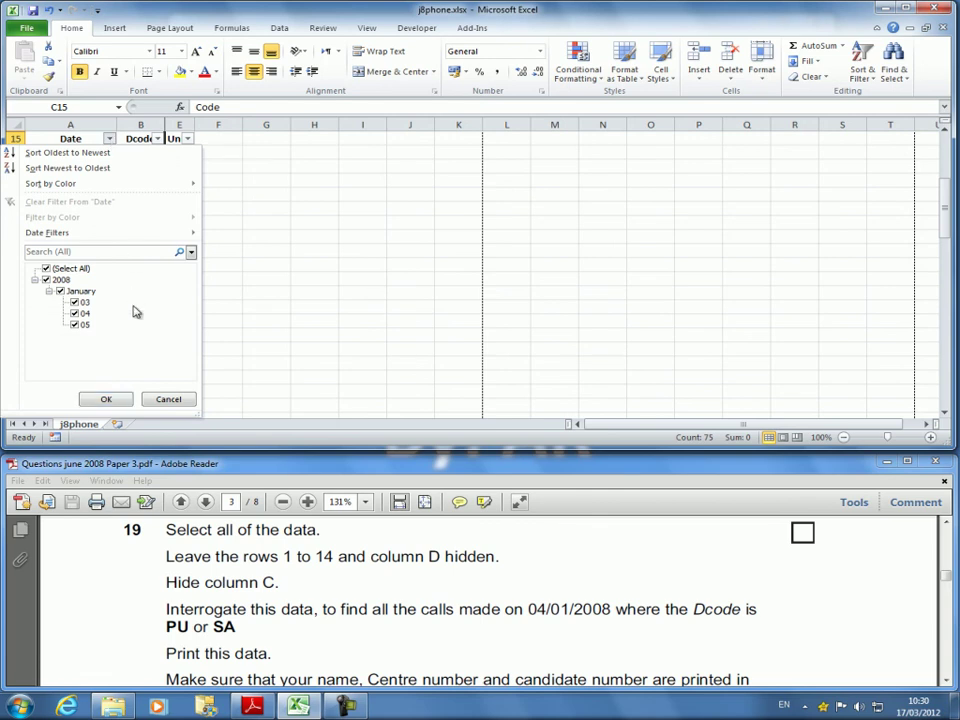
{"action": "left_click", "coordinate": [74, 302]}
{"action": "left_click", "coordinate": [75, 325]}
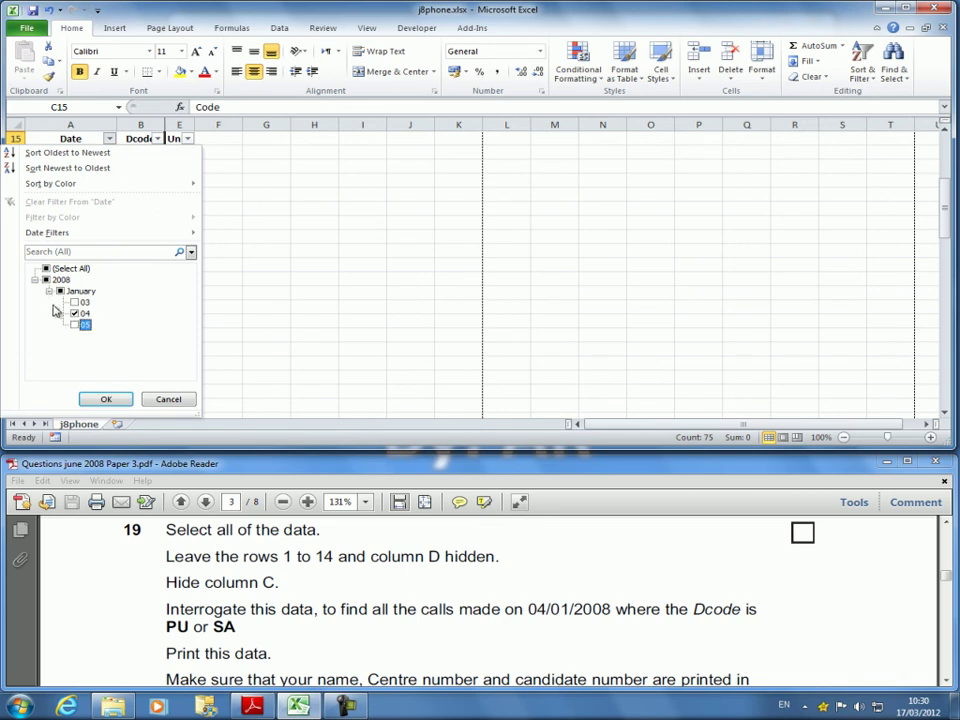
{"action": "left_click", "coordinate": [105, 399]}
{"action": "scroll", "coordinate": [150, 300], "scroll_direction": "down", "scroll_amount": 6}
{"action": "scroll", "coordinate": [78, 298], "scroll_direction": "up", "scroll_amount": 6}
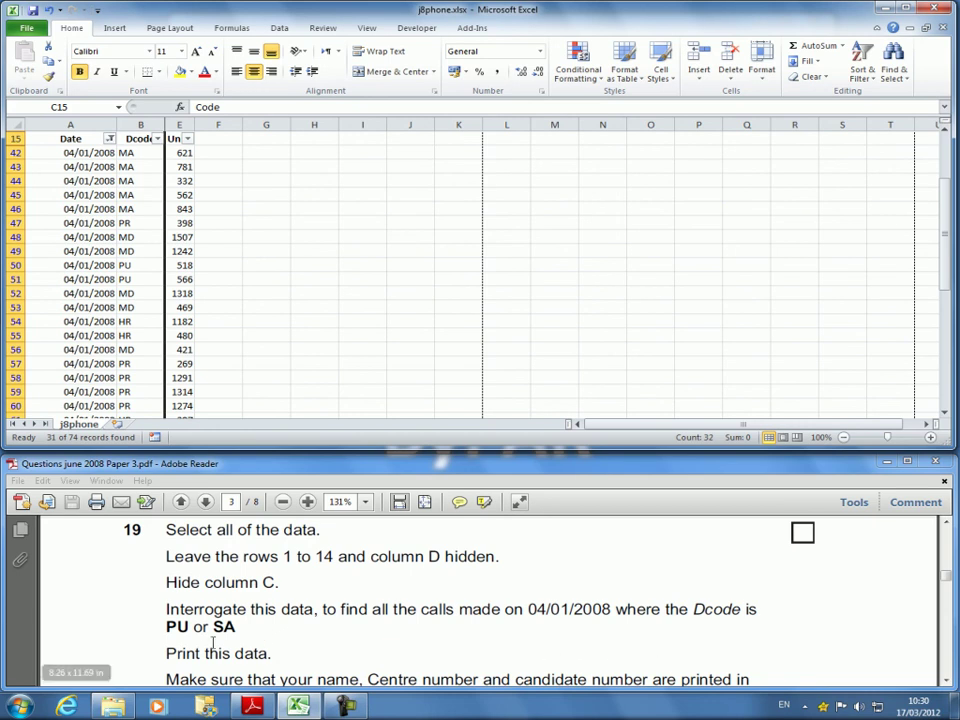
Filter the Dcode column to PU and SA only, then check the question paper.
{"action": "left_click", "coordinate": [157, 140]}
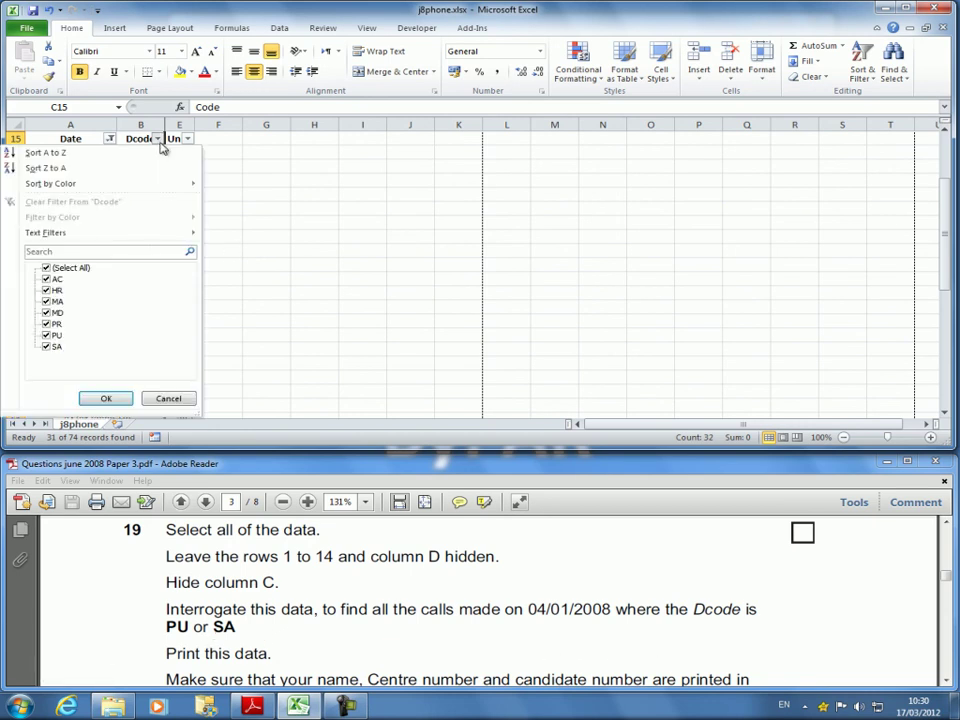
{"action": "left_click", "coordinate": [46, 268]}
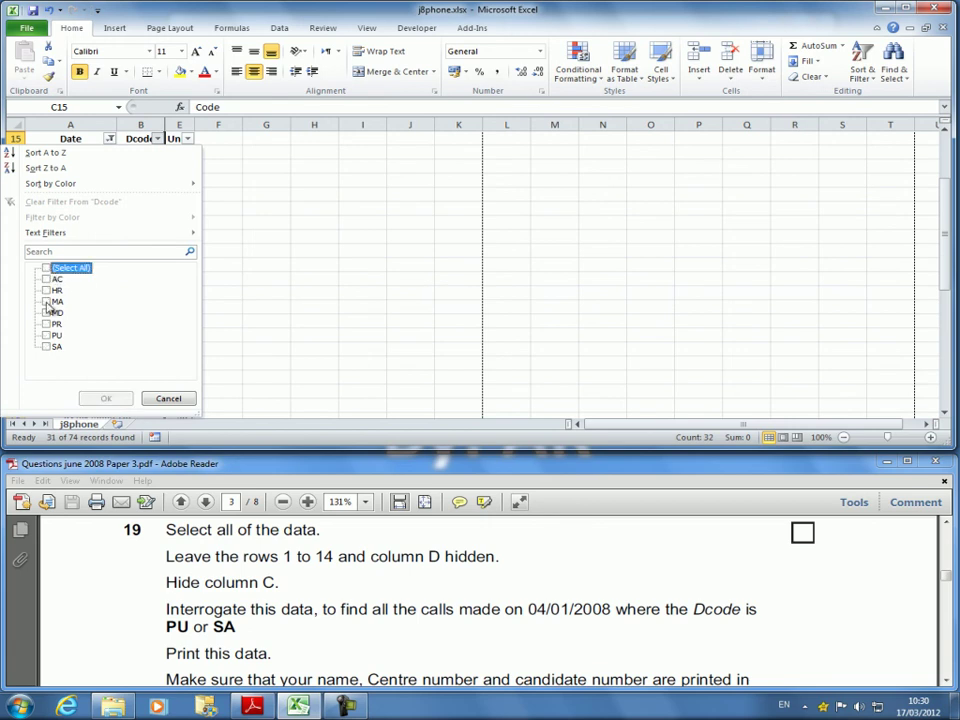
{"action": "left_click", "coordinate": [46, 335]}
{"action": "left_click", "coordinate": [46, 347]}
{"action": "left_click", "coordinate": [95, 399]}
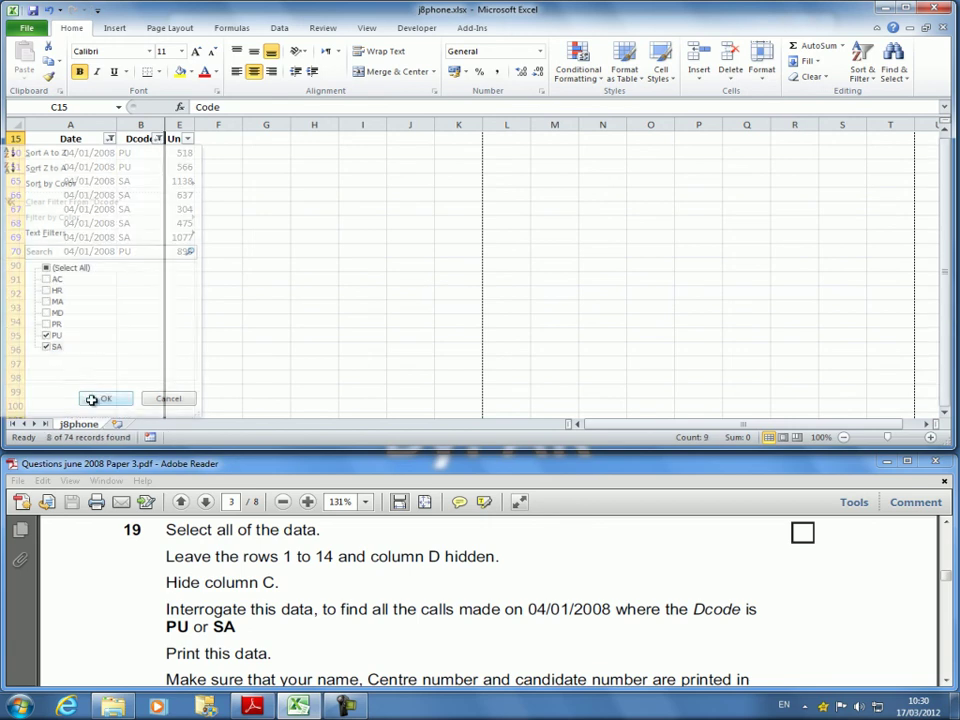
{"action": "left_click", "coordinate": [335, 610]}
{"action": "scroll", "coordinate": [345, 602], "scroll_direction": "down", "scroll_amount": 3}
{"action": "scroll", "coordinate": [351, 600], "scroll_direction": "down", "scroll_amount": 2}
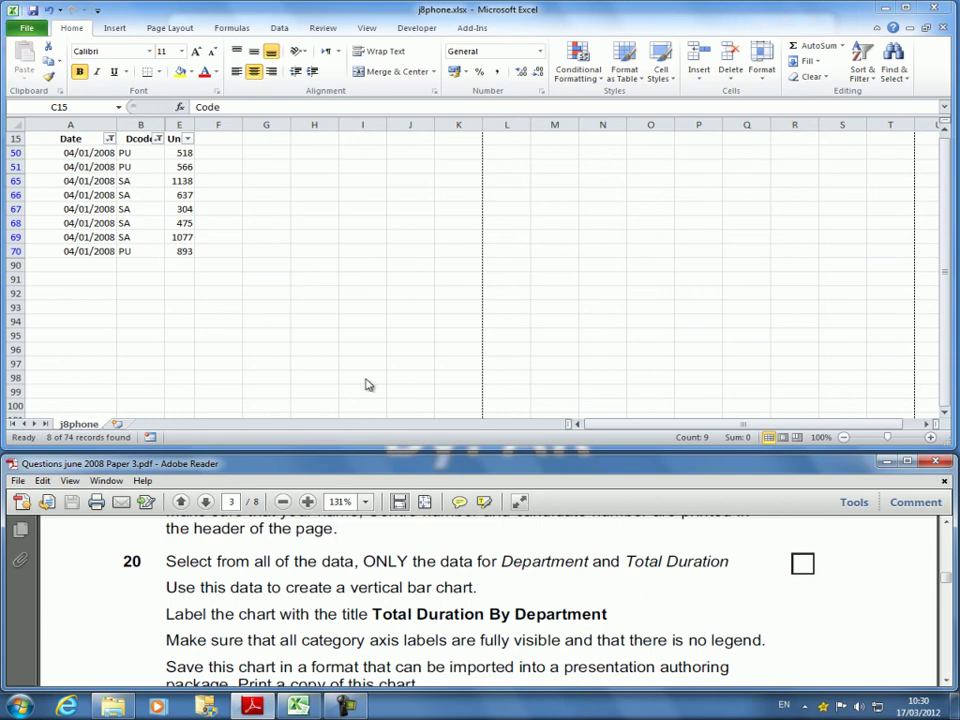
Clear the Dcode filter so every department shows again.
{"action": "scroll", "coordinate": [421, 547], "scroll_direction": "up", "scroll_amount": 2}
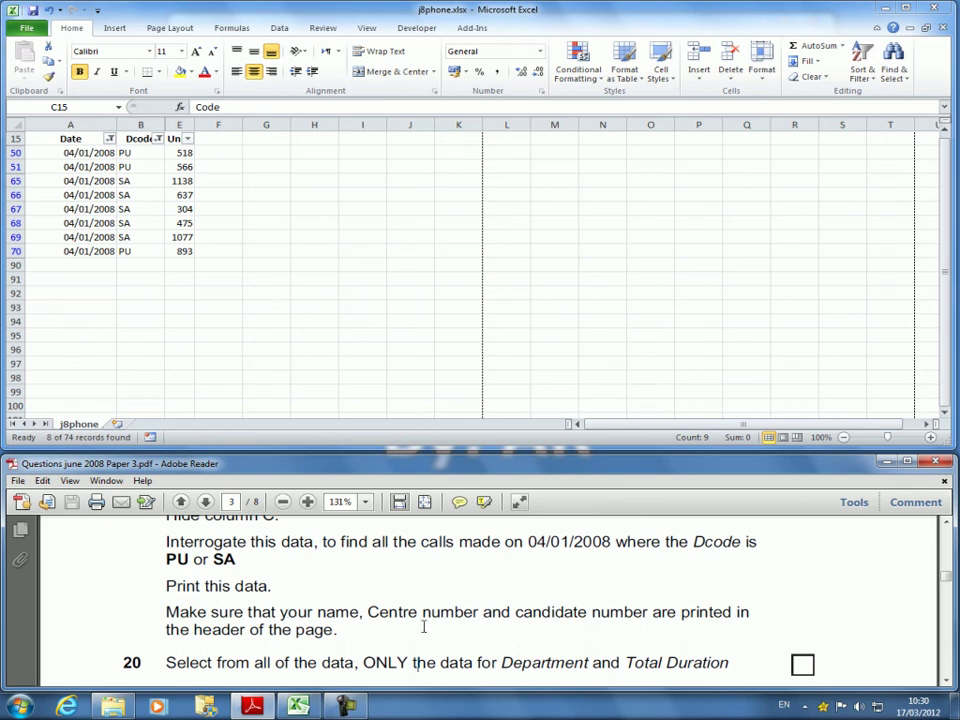
{"action": "scroll", "coordinate": [410, 627], "scroll_direction": "down", "scroll_amount": 2}
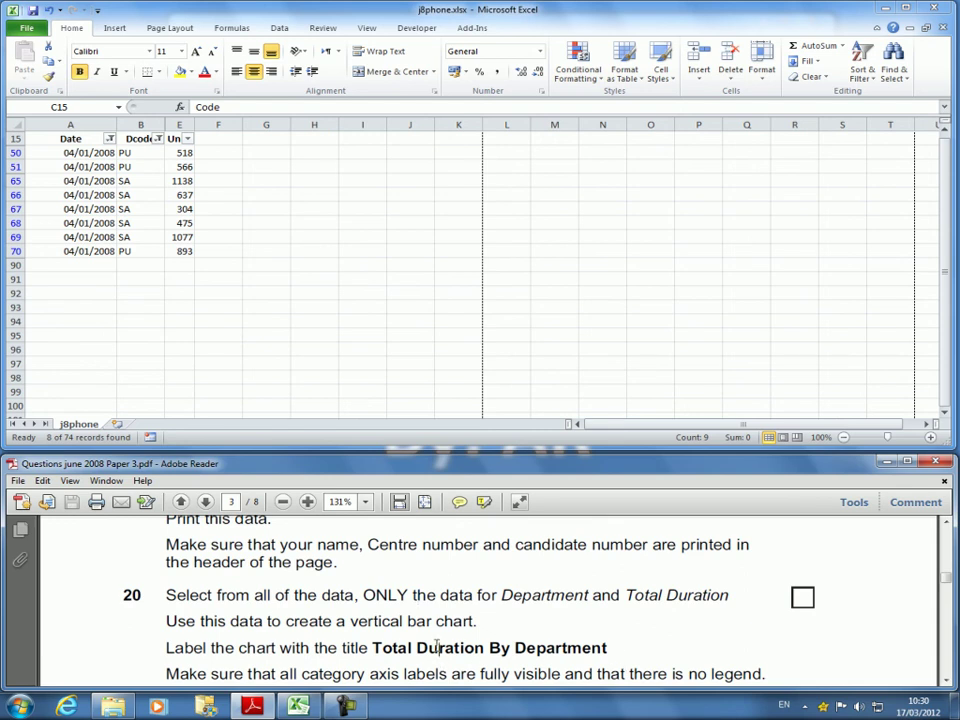
{"action": "left_click", "coordinate": [157, 143]}
{"action": "left_click", "coordinate": [157, 140]}
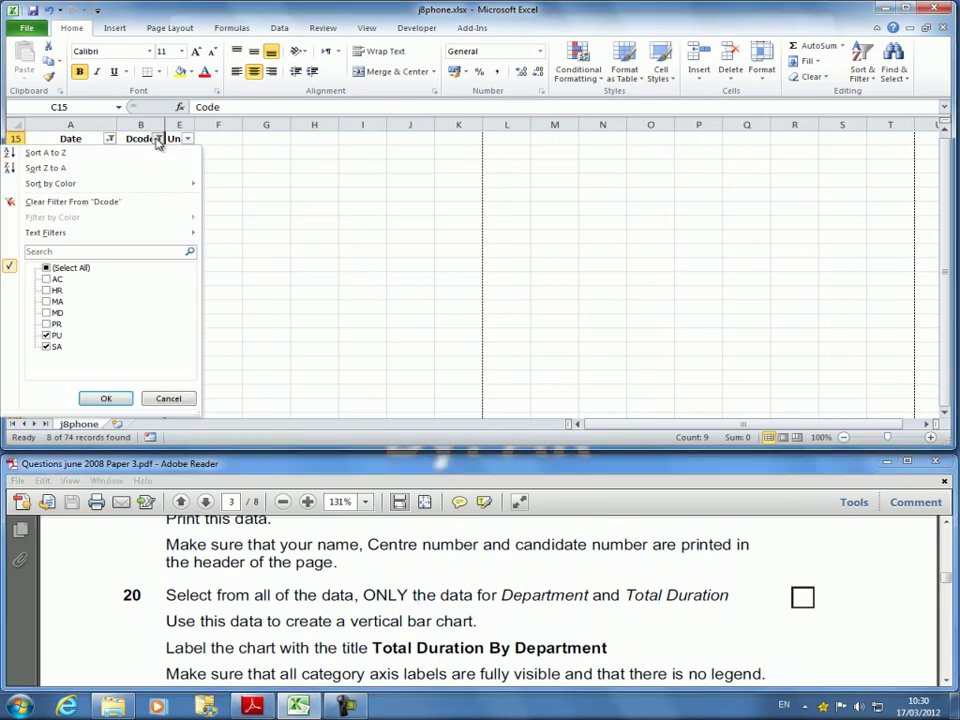
{"action": "left_click", "coordinate": [46, 268]}
{"action": "left_click", "coordinate": [107, 397]}
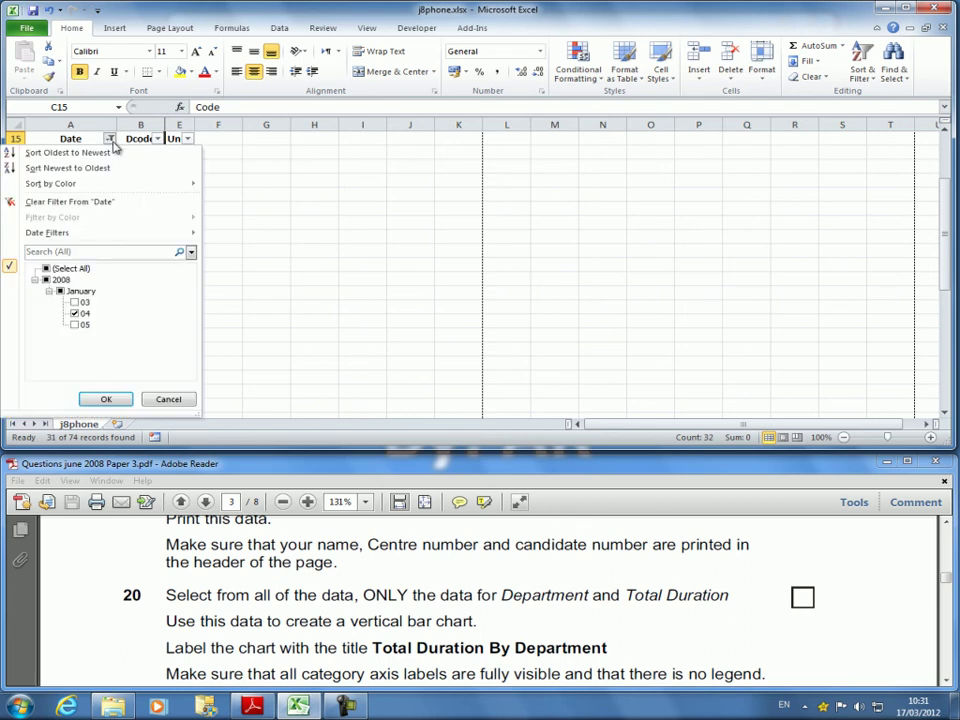
Clear the Date filter so all 74 call records show.
{"action": "left_click", "coordinate": [110, 138]}
{"action": "left_click", "coordinate": [47, 269]}
{"action": "left_click", "coordinate": [105, 399]}
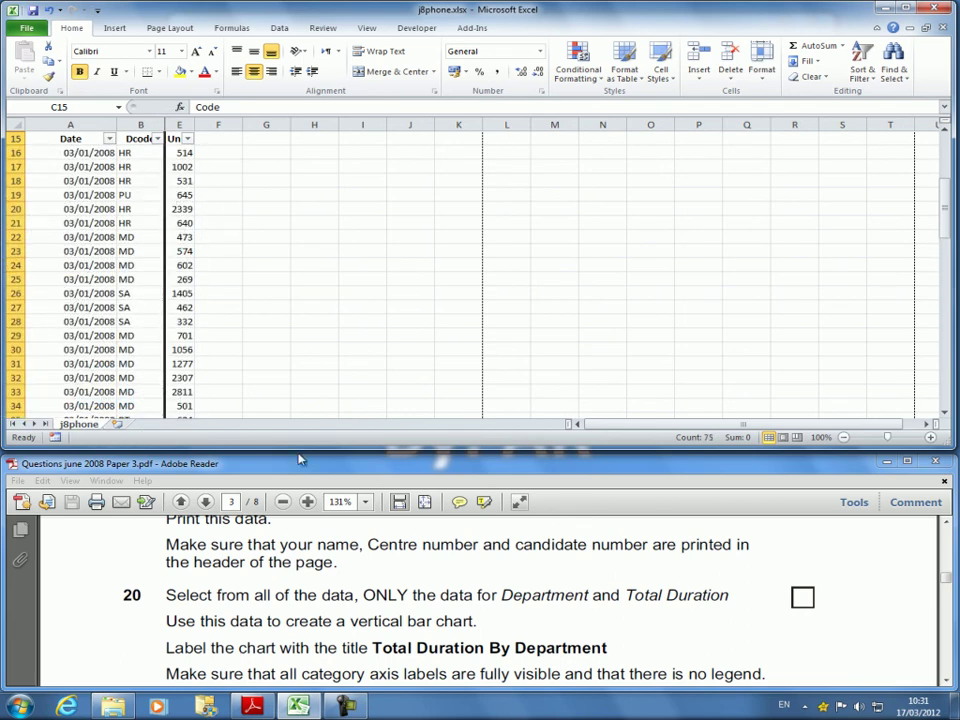